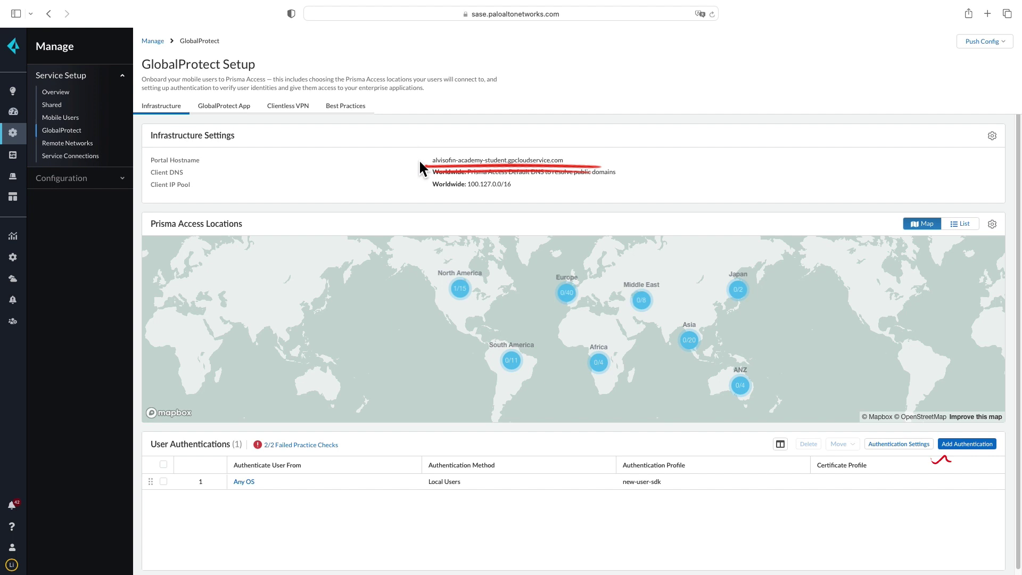
# Set the GlobalProtect App Version to 6.1.0 (activated) in Global App Settings and save
pyautogui.click(223, 113)
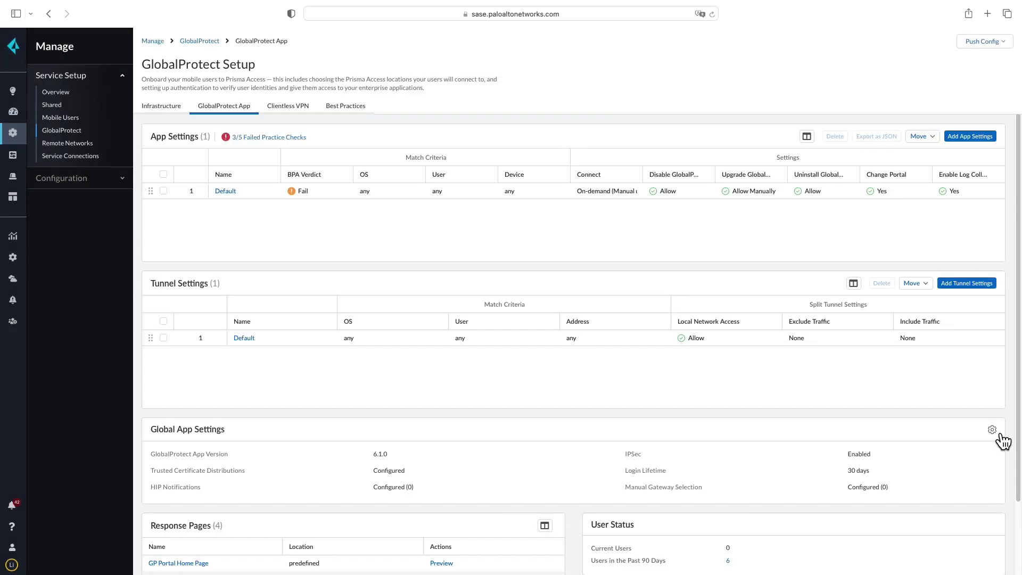
pyautogui.click(992, 431)
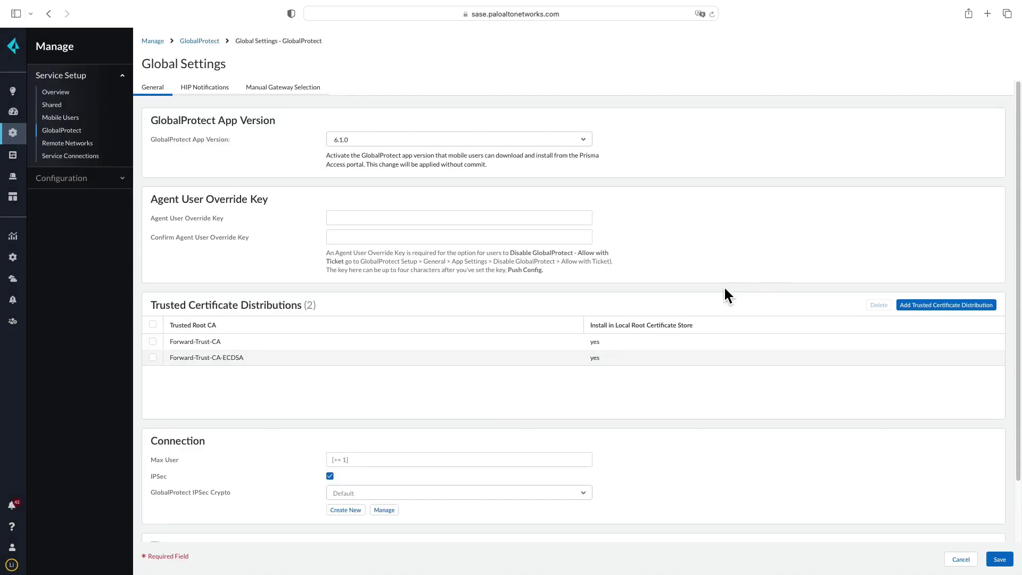
pyautogui.click(590, 144)
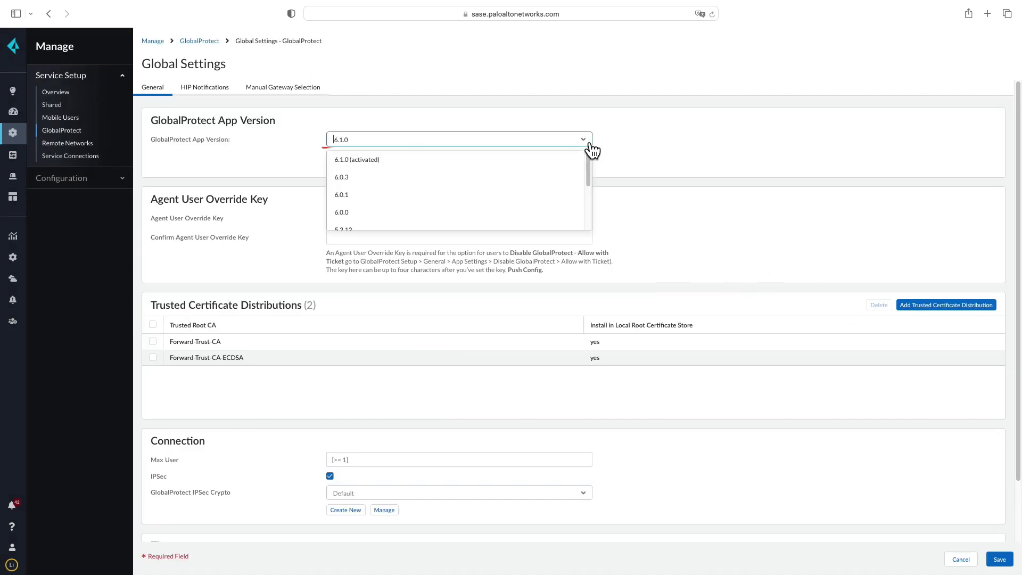
pyautogui.click(565, 168)
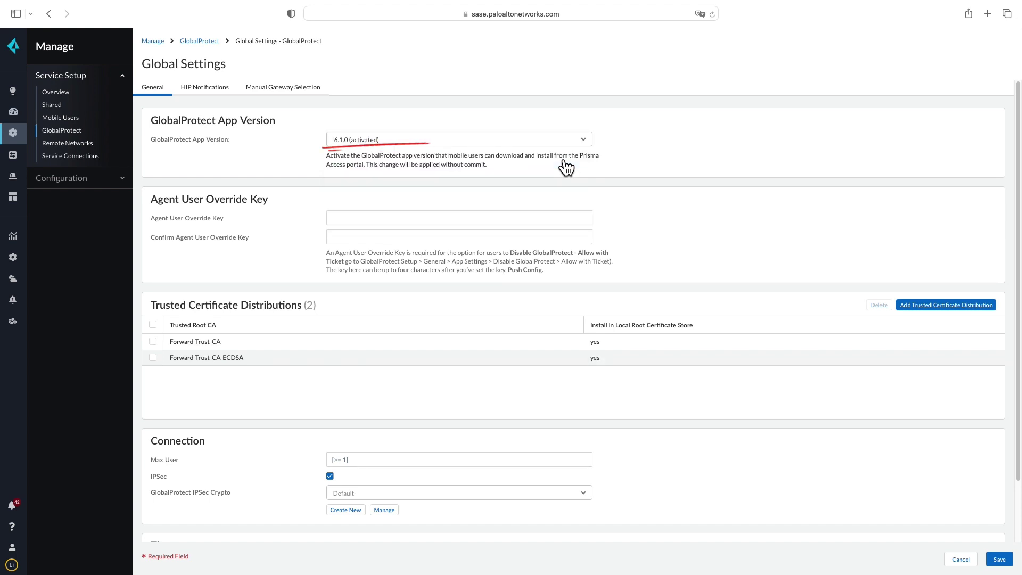
pyautogui.click(1004, 562)
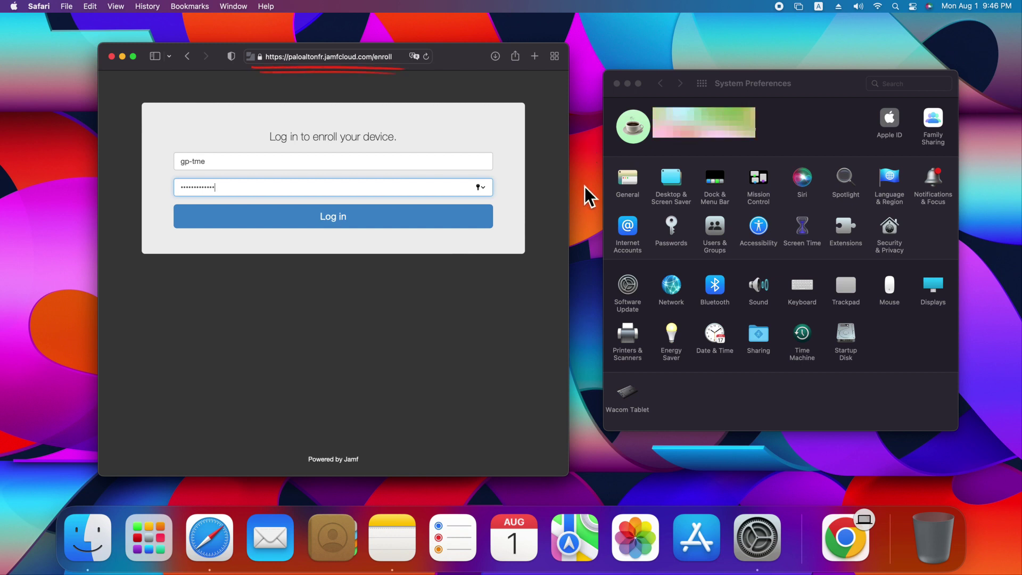
# Sign in to the enrollment portal, enroll this Mac, and download the organization's CA certificate
pyautogui.click(421, 213)
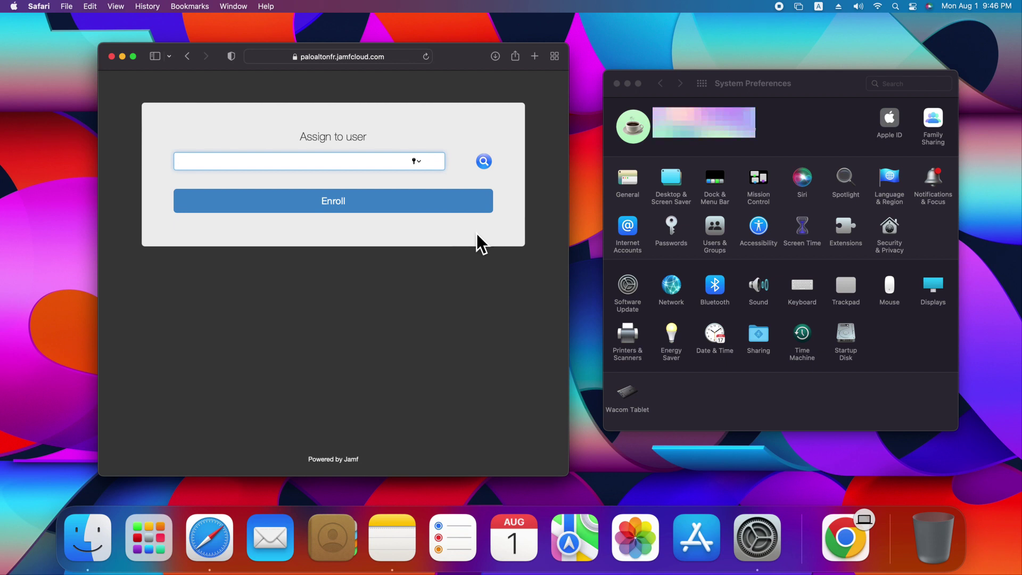
pyautogui.click(366, 219)
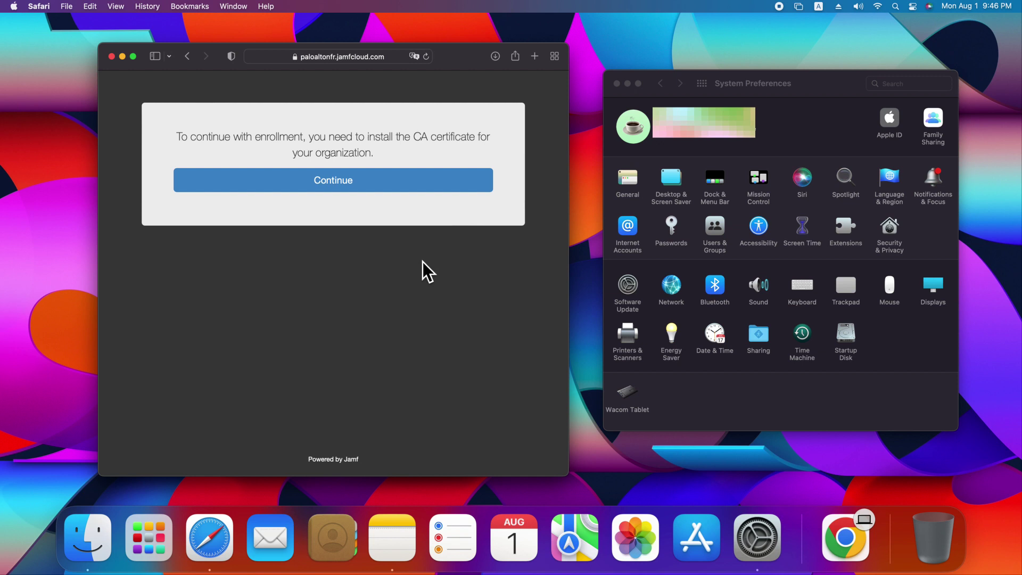
pyautogui.click(388, 190)
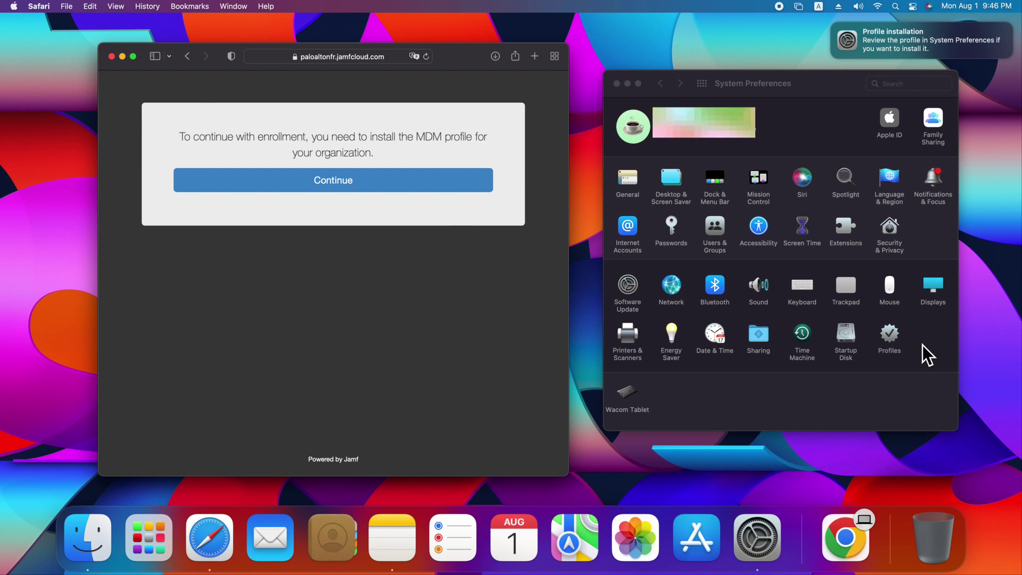
# Install the downloaded CA Certificate profile in System Preferences' Profiles pane
pyautogui.click(901, 340)
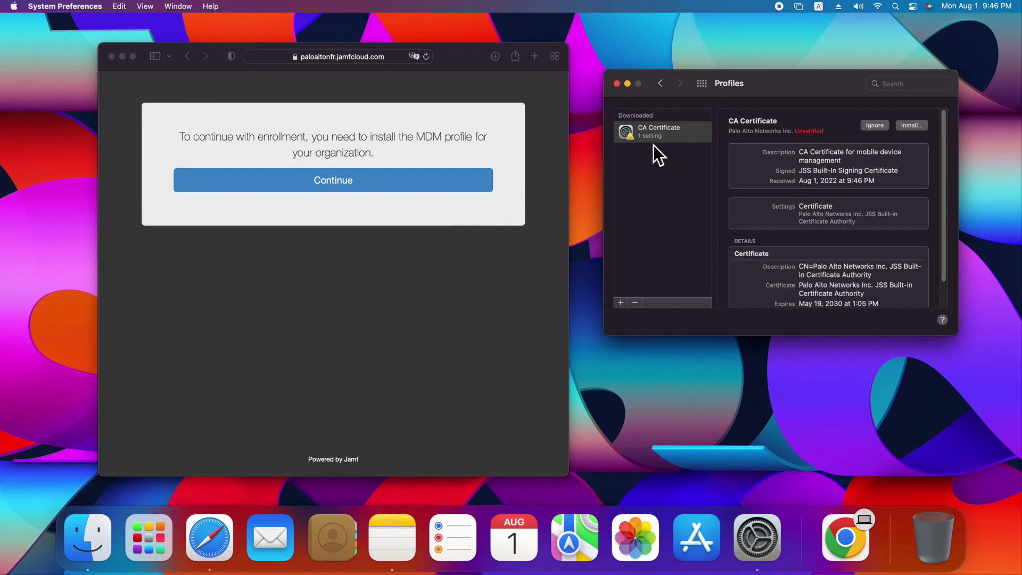
pyautogui.click(912, 125)
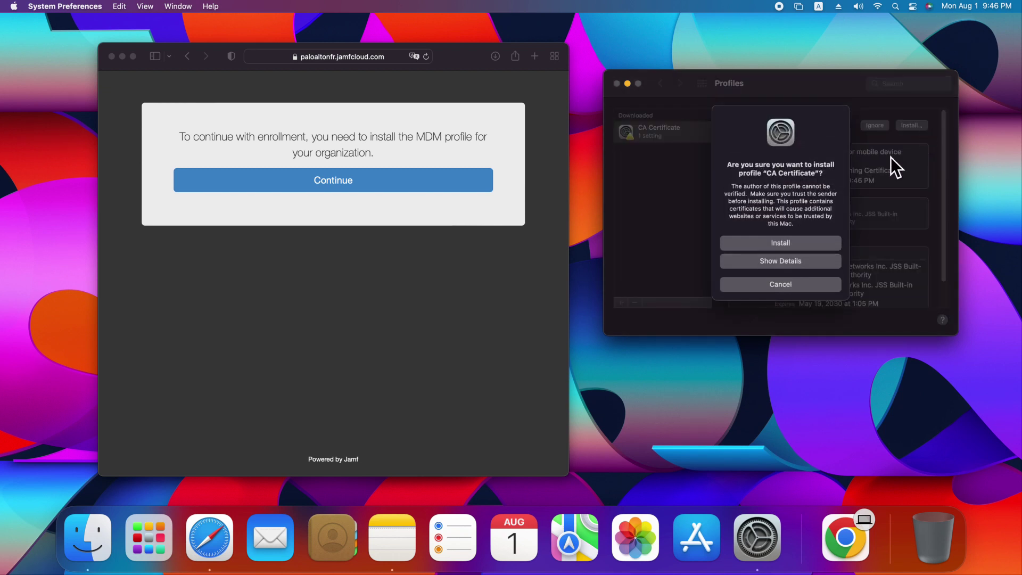
pyautogui.click(801, 248)
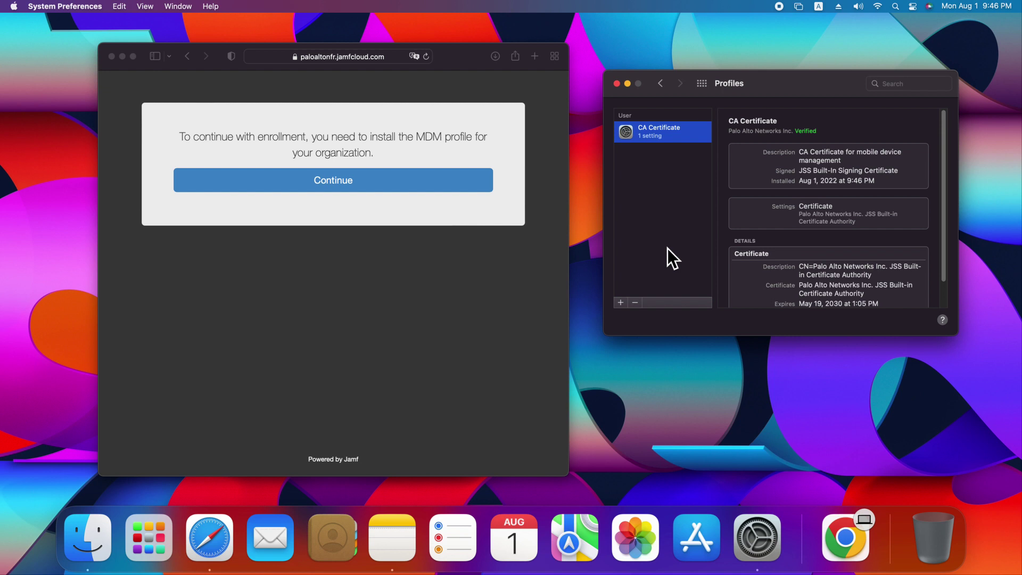
# Continue enrollment in Safari and start installing the downloaded MDM Profile
pyautogui.click(395, 181)
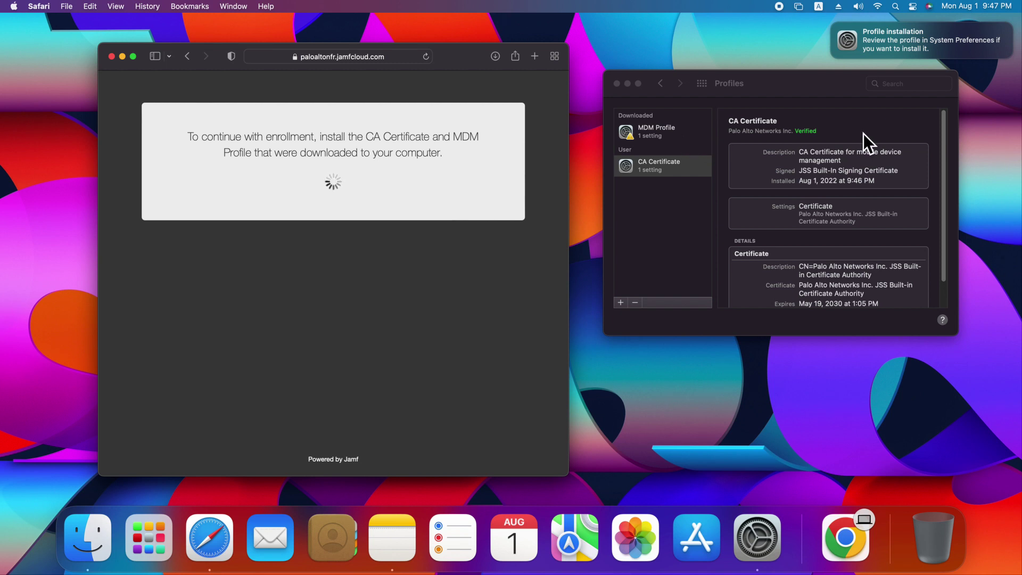
pyautogui.click(670, 133)
pyautogui.click(917, 128)
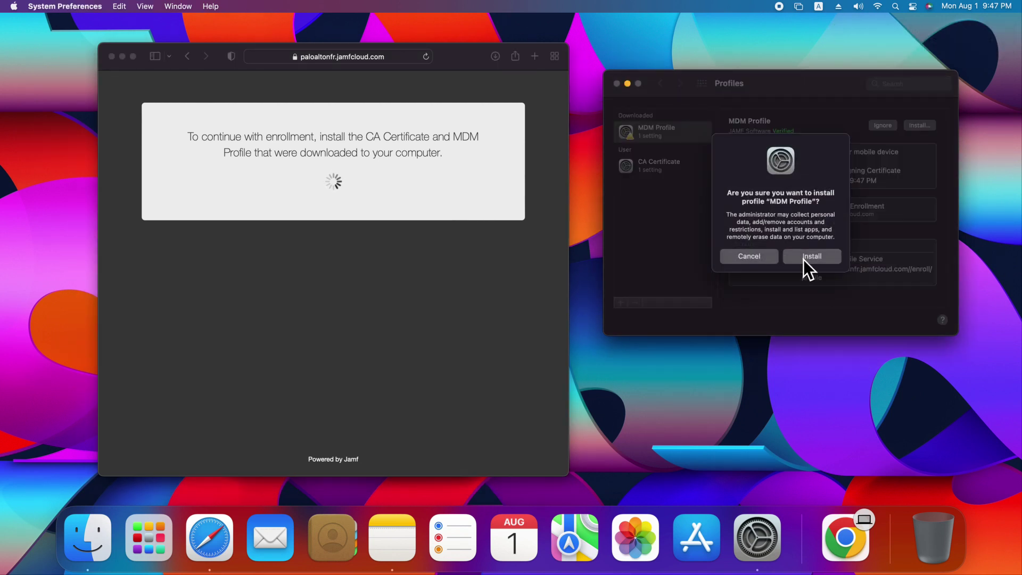
pyautogui.click(804, 259)
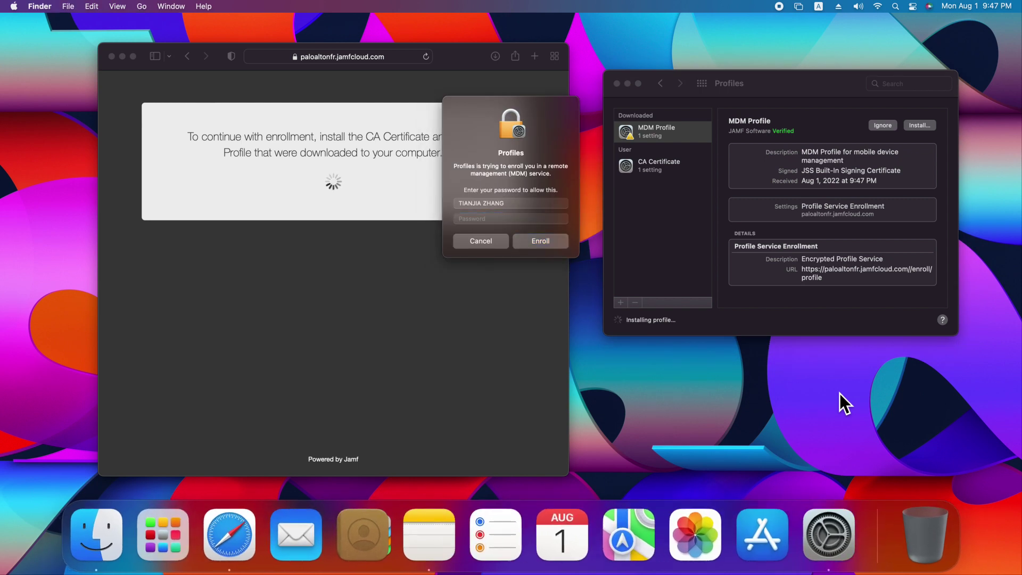
# Authorize MDM enrollment with the user's password, then open the Mac mini's record from All Computers
pyautogui.write('••••••')
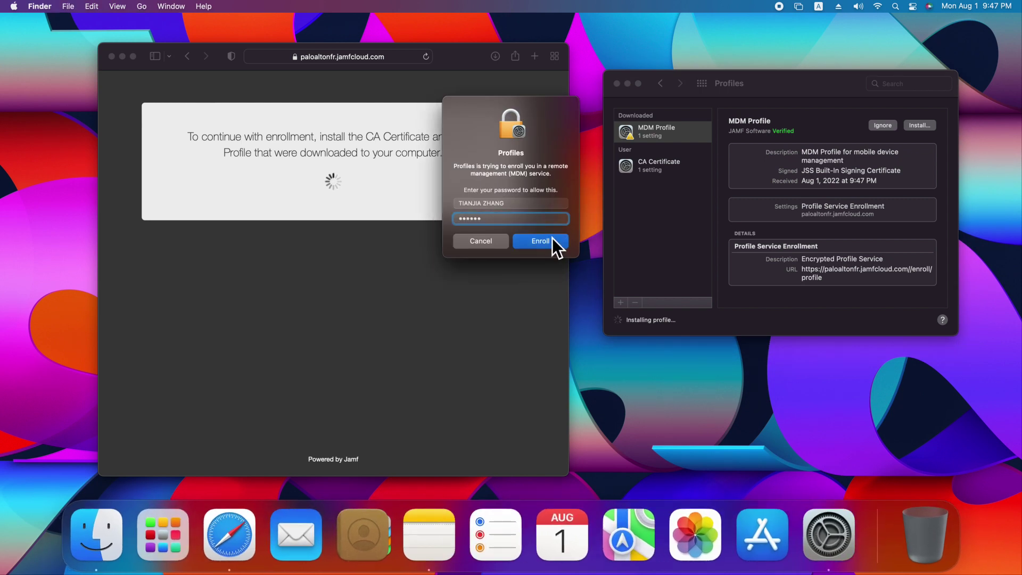
pyautogui.click(554, 242)
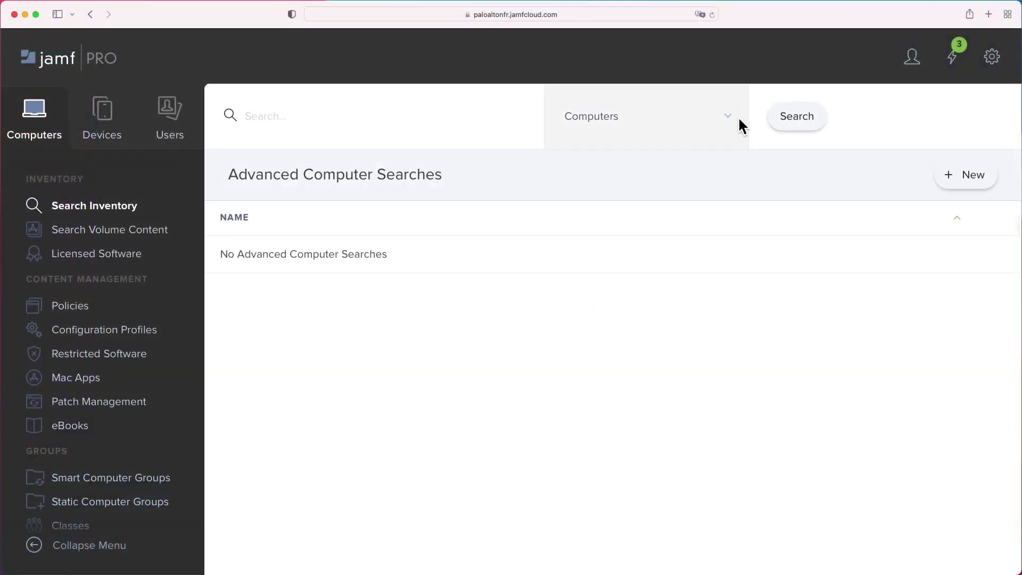
pyautogui.click(800, 118)
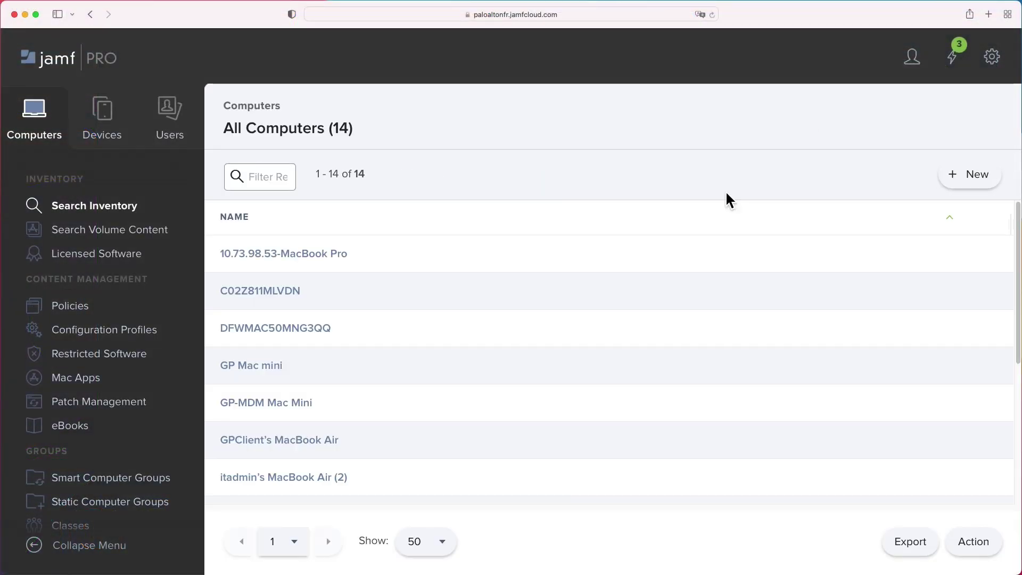
pyautogui.scroll(-3, 454, 325)
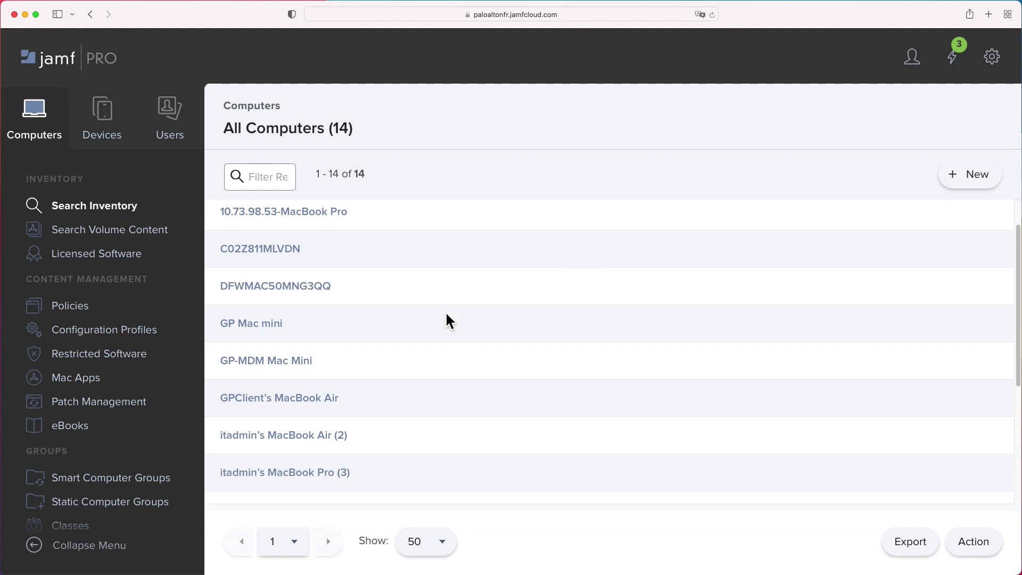
pyautogui.scroll(-5, 450, 322)
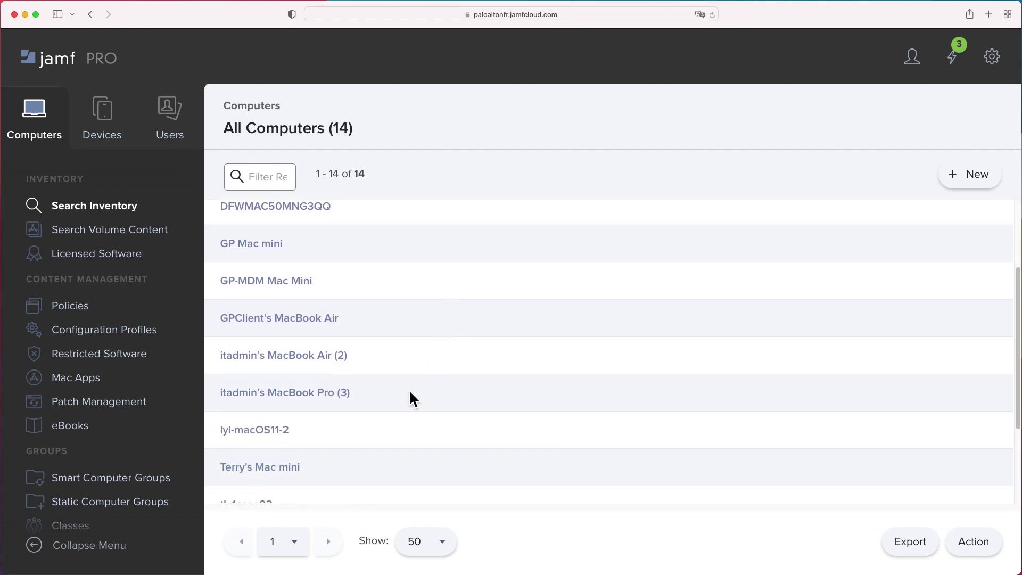
pyautogui.click(284, 393)
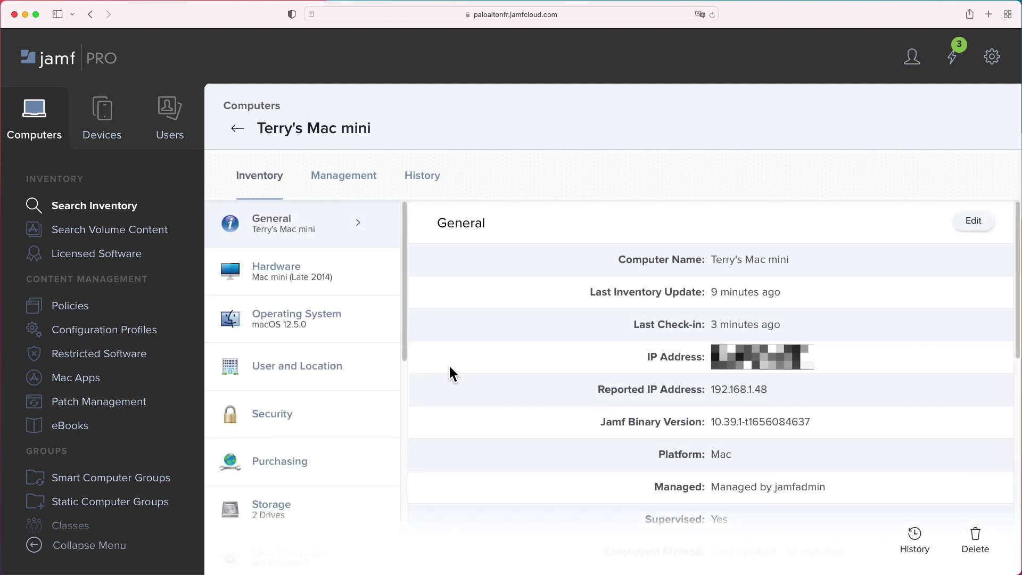
# Review which policies include the Mac mini on its Management tab
pyautogui.click(356, 177)
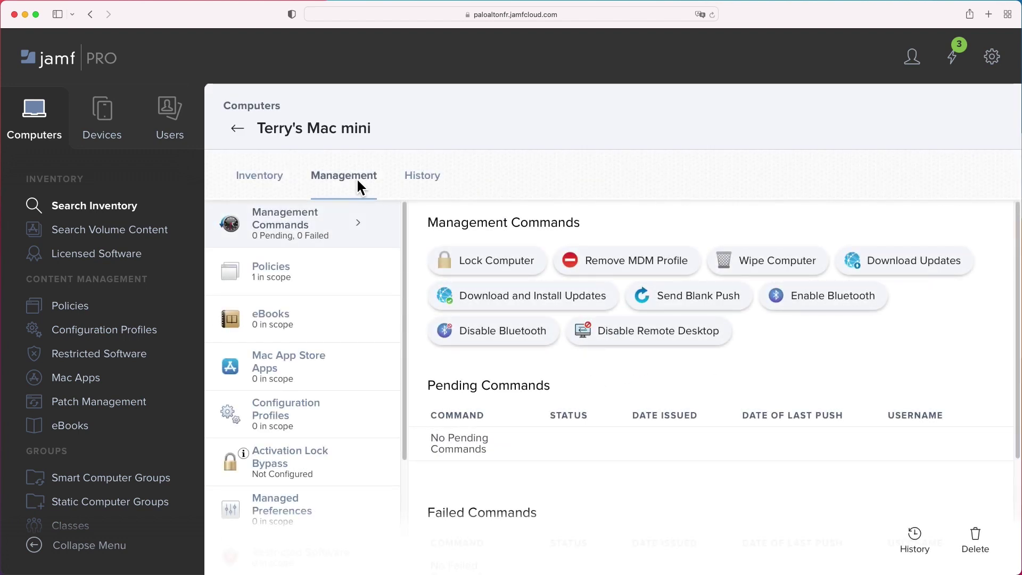
pyautogui.click(288, 274)
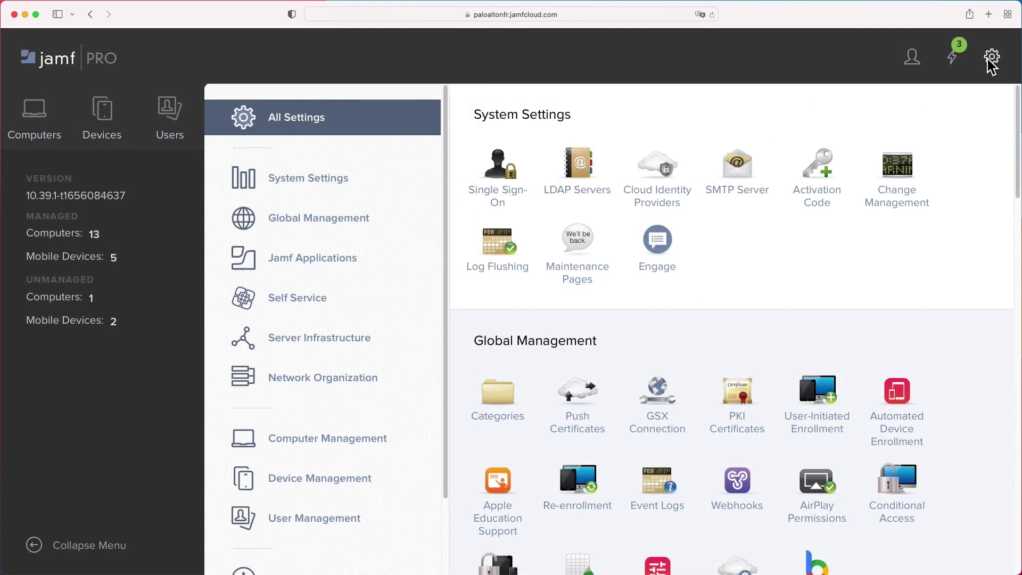
# Start a new package named GlobalProtect-6.1.0.pkg under Computer Management Packages
pyautogui.scroll(-3, 358, 337)
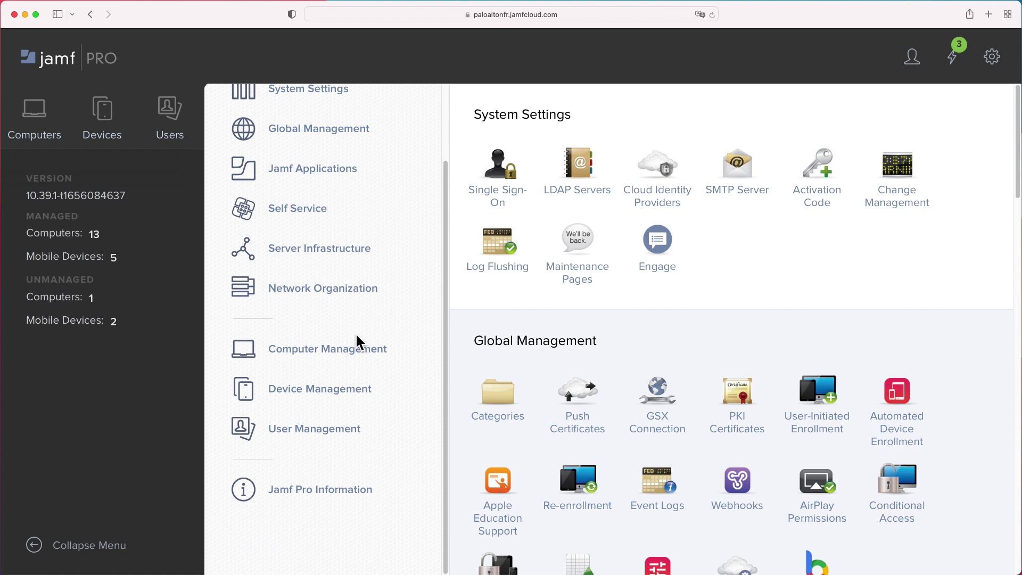
pyautogui.click(403, 362)
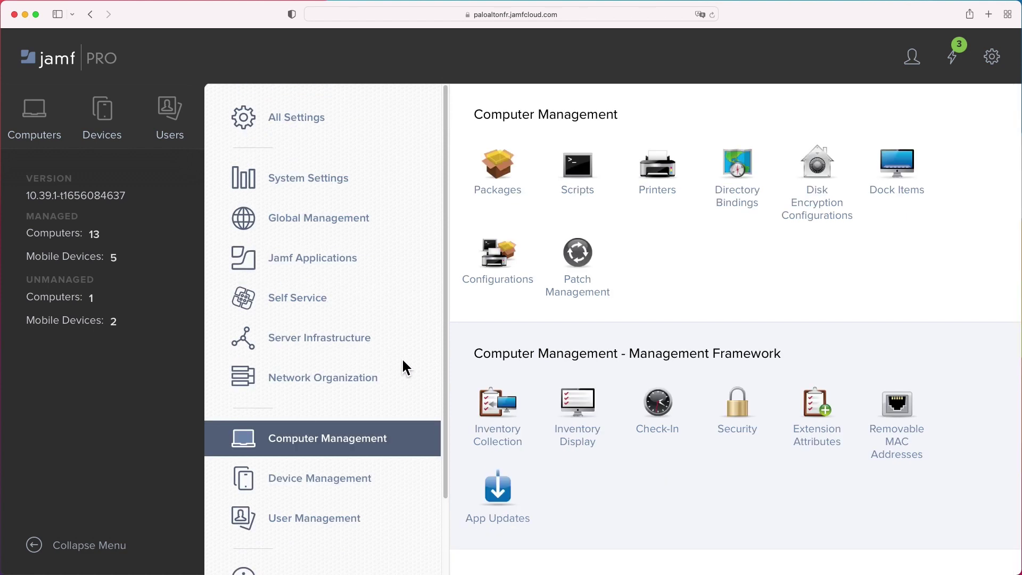
pyautogui.click(495, 176)
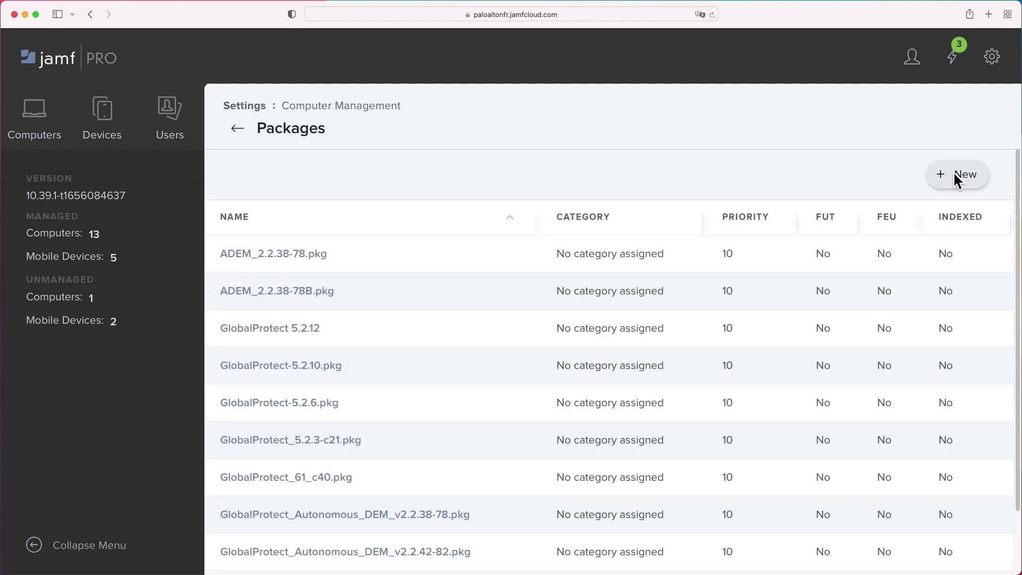
pyautogui.click(972, 182)
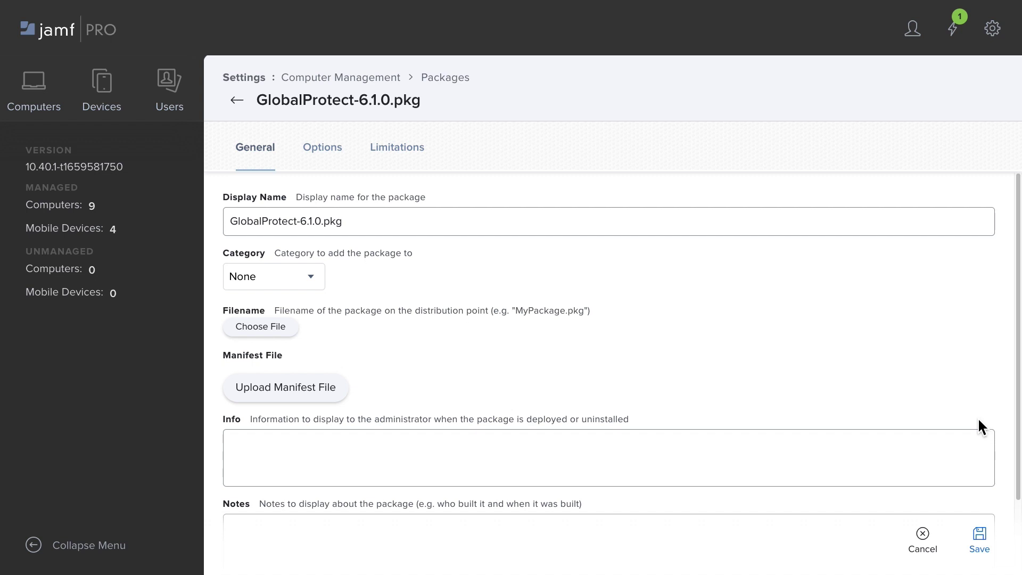
# Save the new GlobalProtect-6.1.0.pkg package
pyautogui.click(1003, 556)
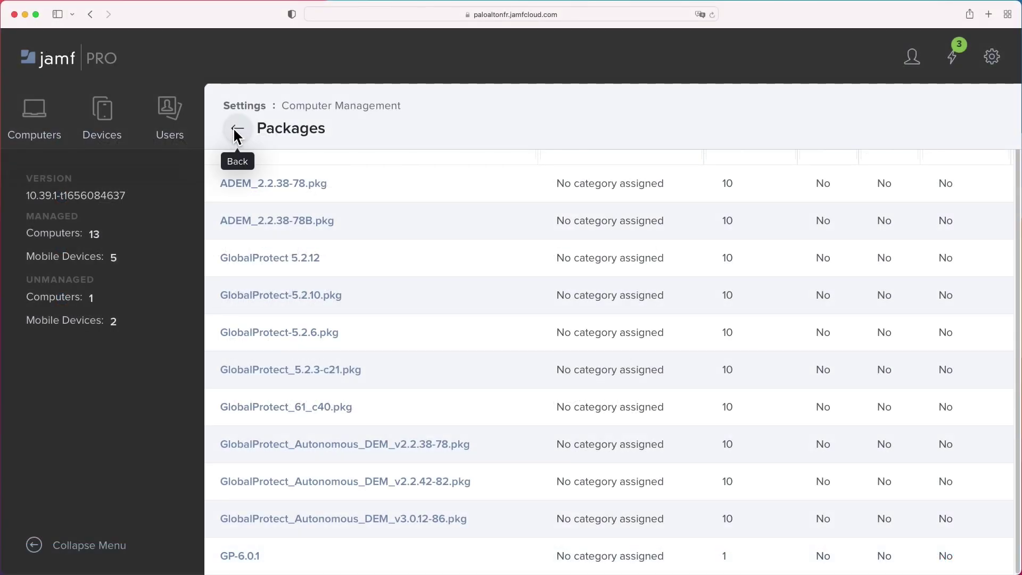
# Return to All Settings and open the Computer Management Scripts list for GP_Jamf_Script_2022_July
pyautogui.click(233, 127)
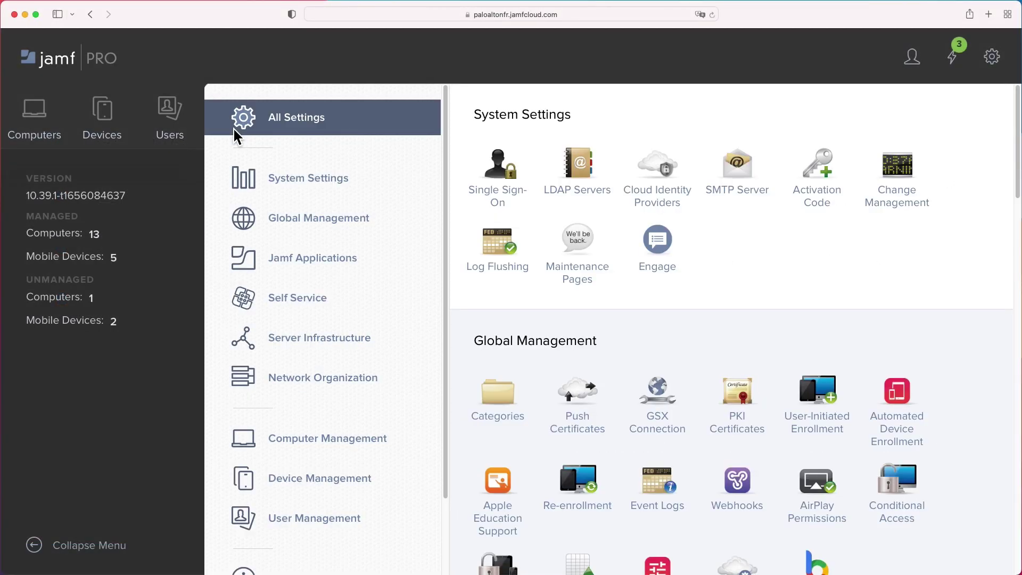
pyautogui.click(379, 457)
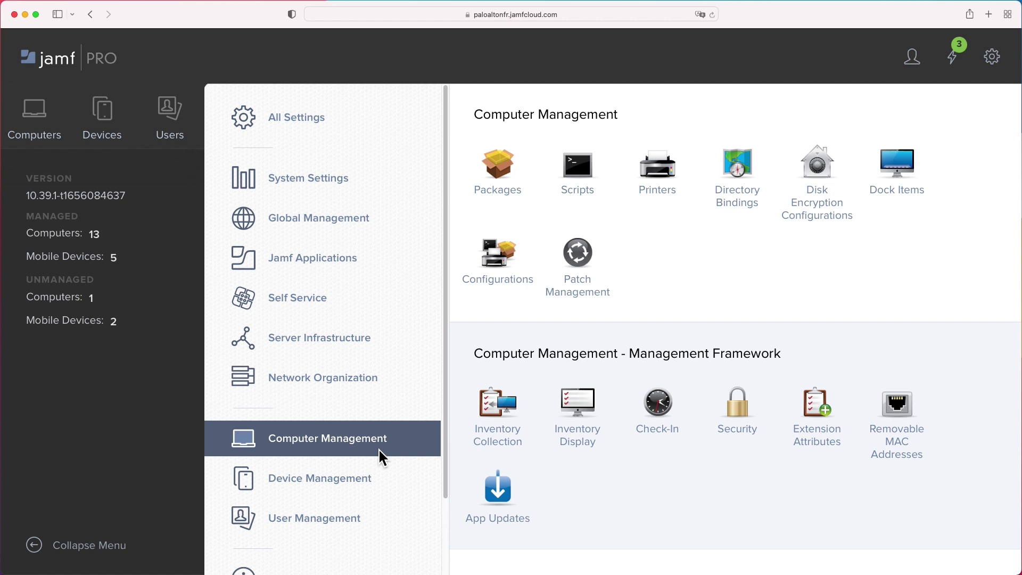
pyautogui.click(583, 168)
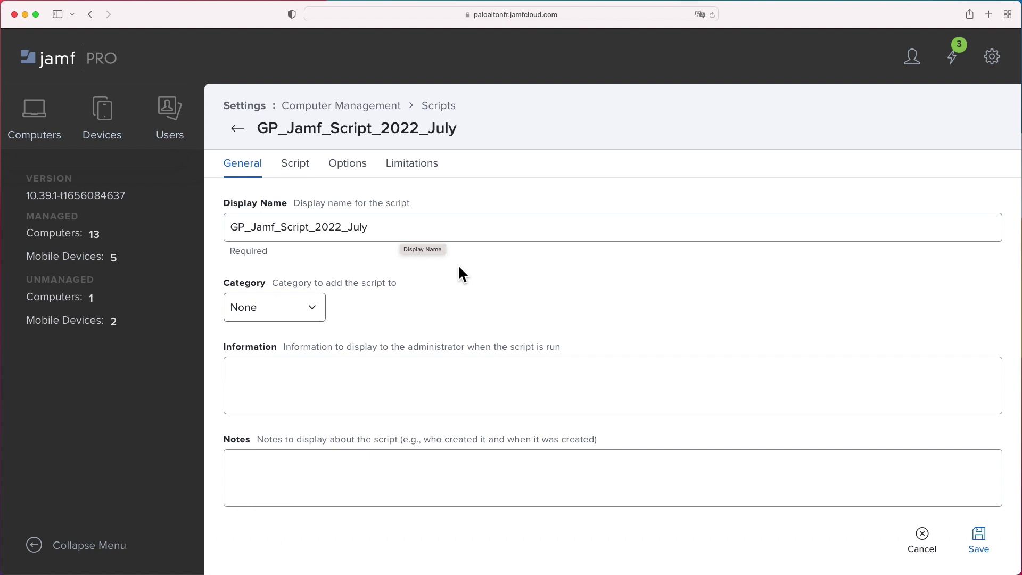
# Review the GP_Jamf_Script_2022_July code on its Script tab and save the script
pyautogui.click(298, 166)
pyautogui.scroll(-2, 924, 347)
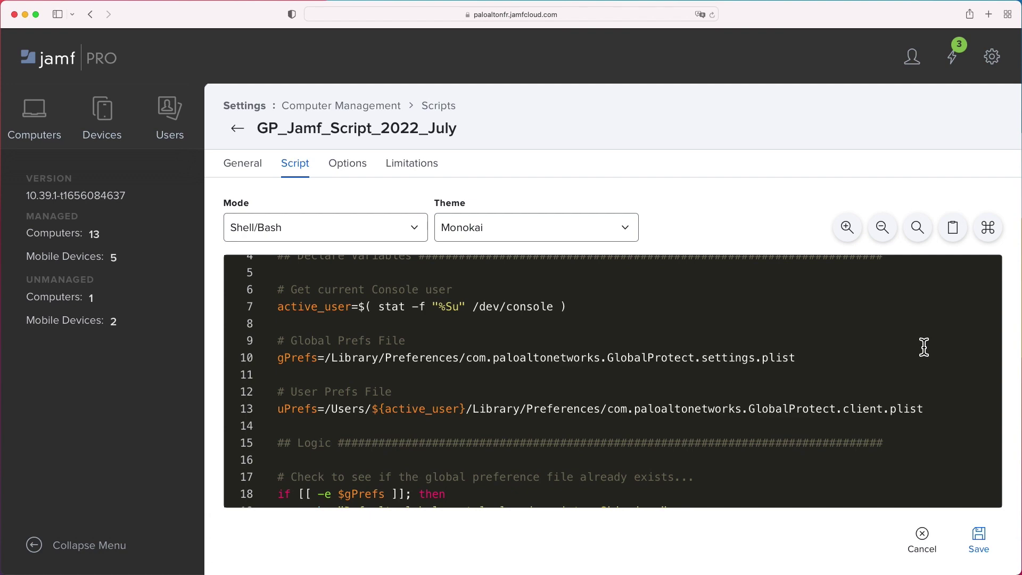
pyautogui.scroll(-4, 924, 347)
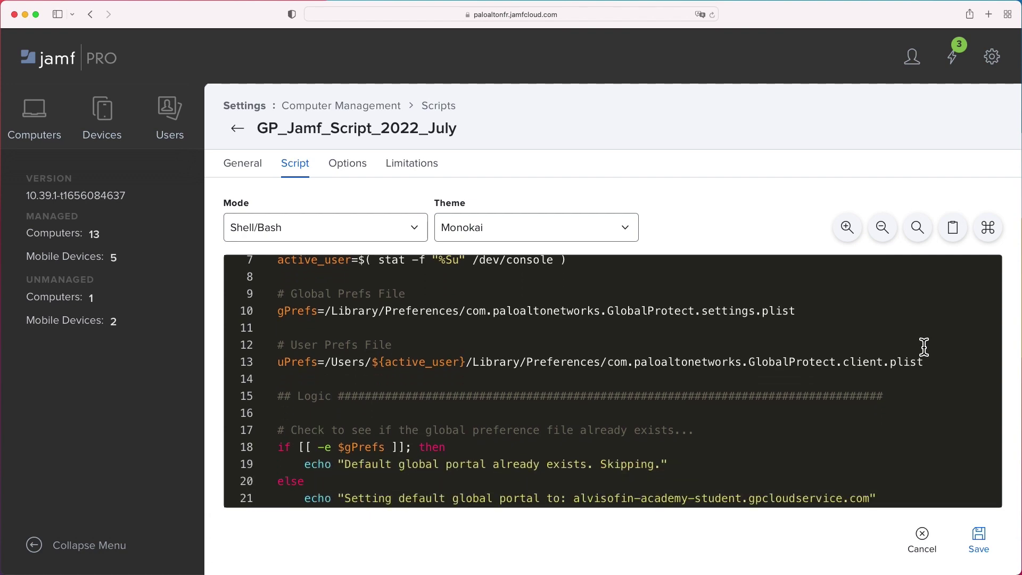
pyautogui.scroll(-10, 925, 347)
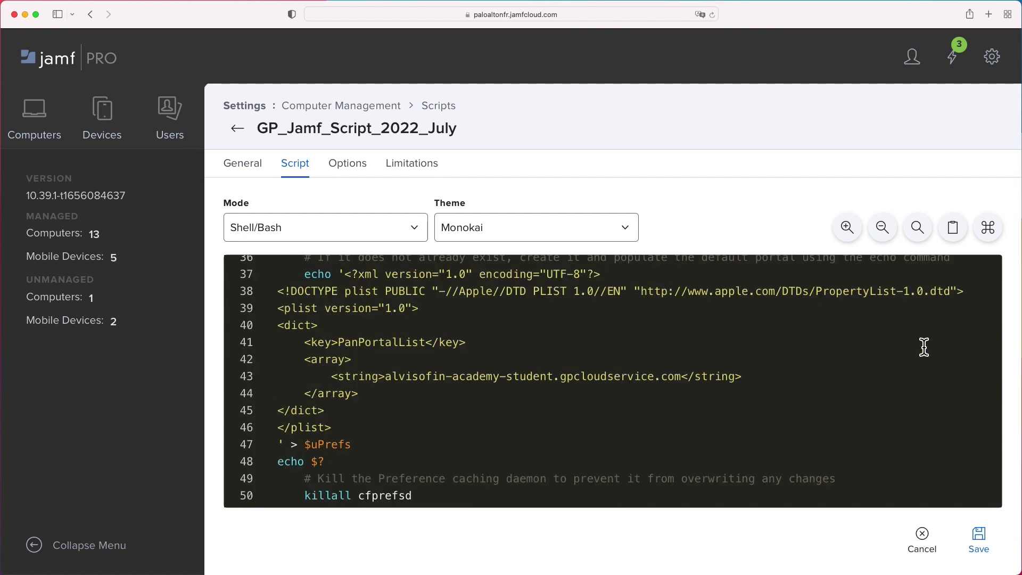
pyautogui.scroll(-3, 925, 347)
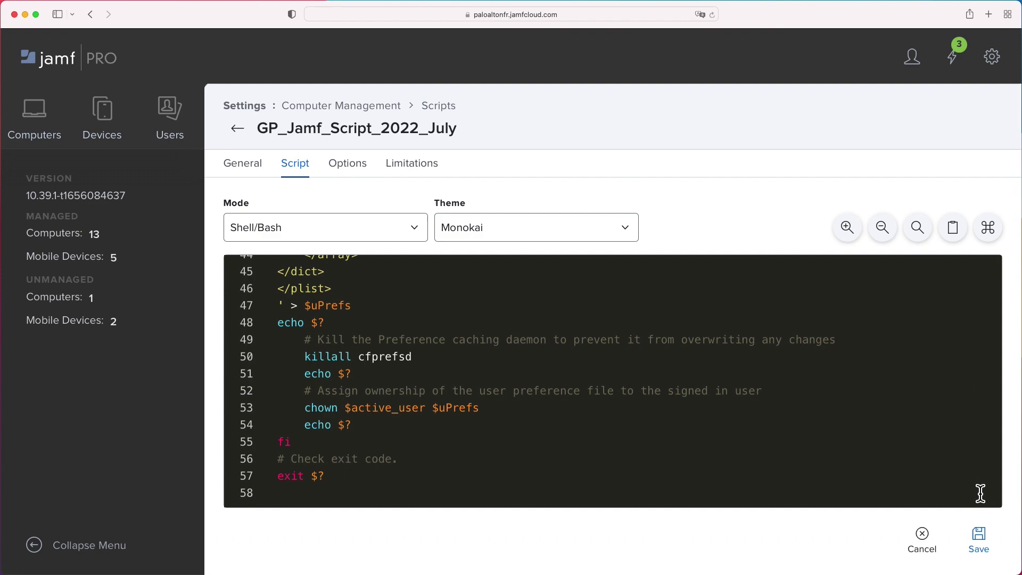
pyautogui.click(985, 537)
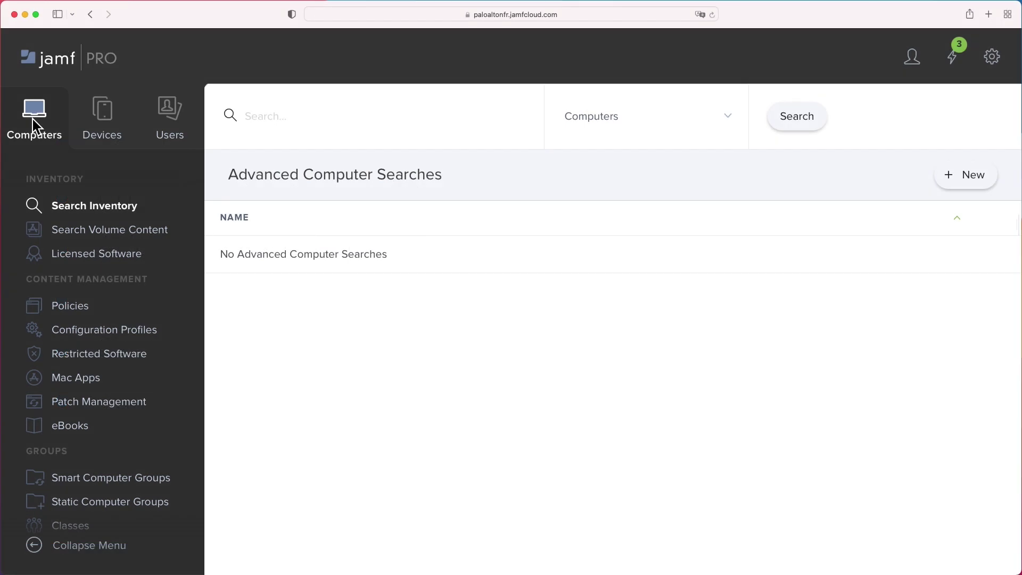
# Create a new computer policy with display name 'GP/Jamf MDM'
pyautogui.click(66, 311)
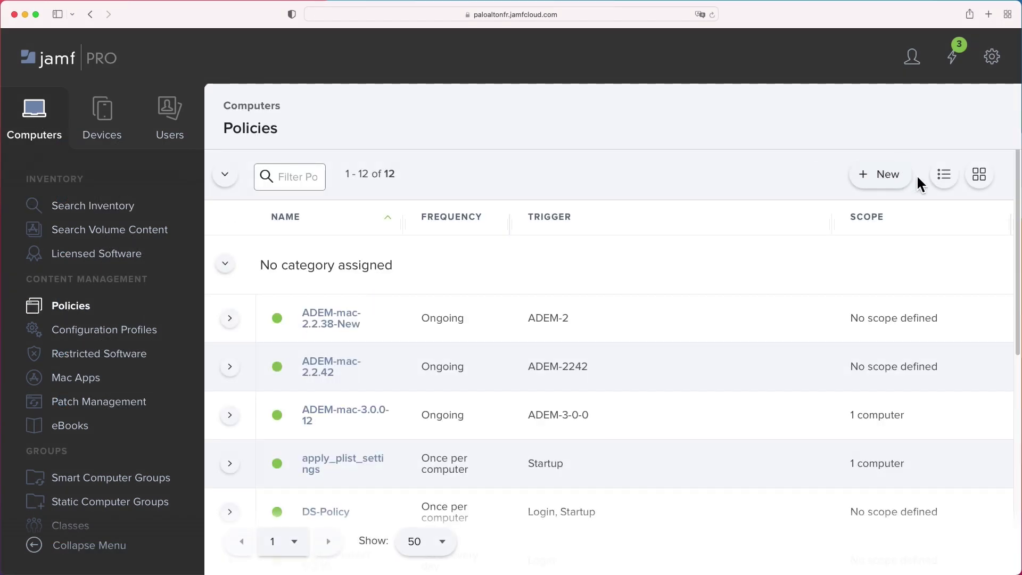
pyautogui.click(893, 178)
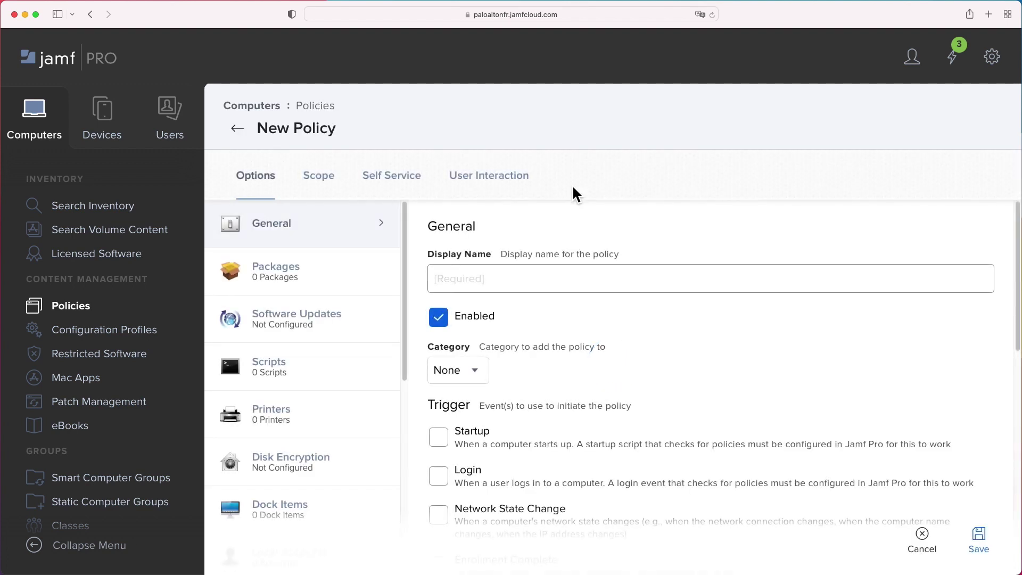
pyautogui.click(531, 282)
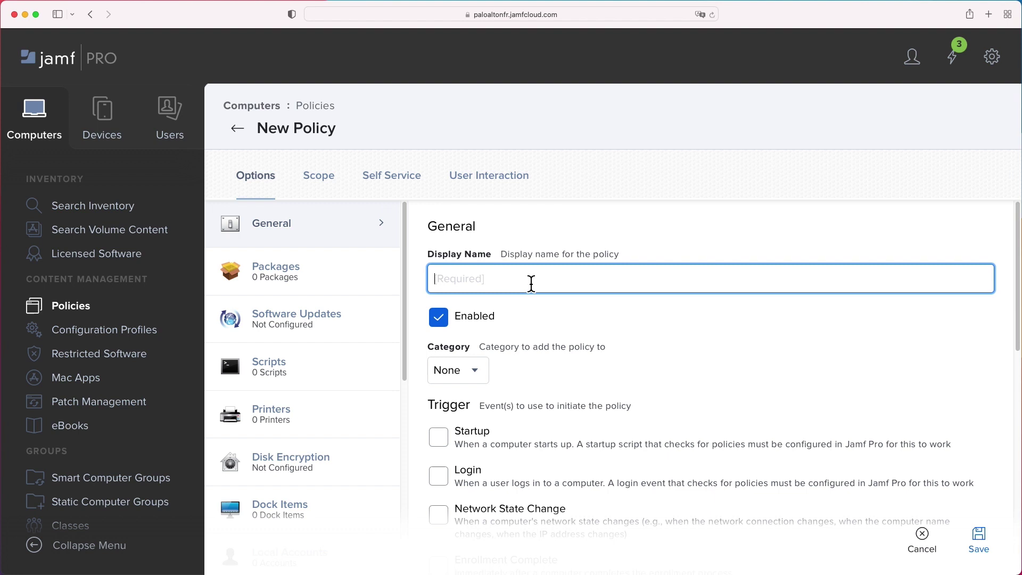
pyautogui.write('GP/Jamf MDM')
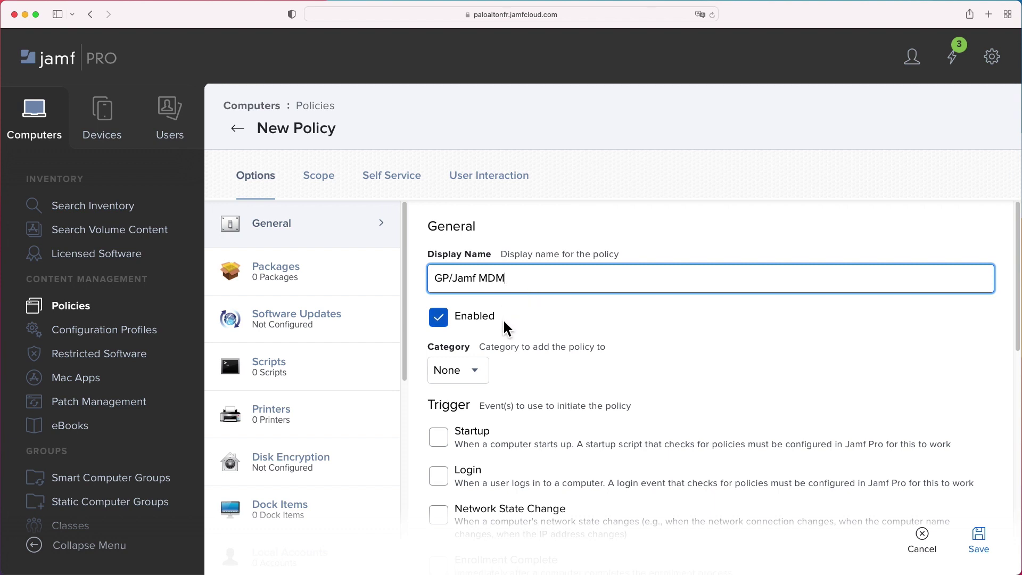
# Trigger the policy at Recurring Check-in once per computer, re-running on failure 3 times
pyautogui.scroll(-2, 684, 362)
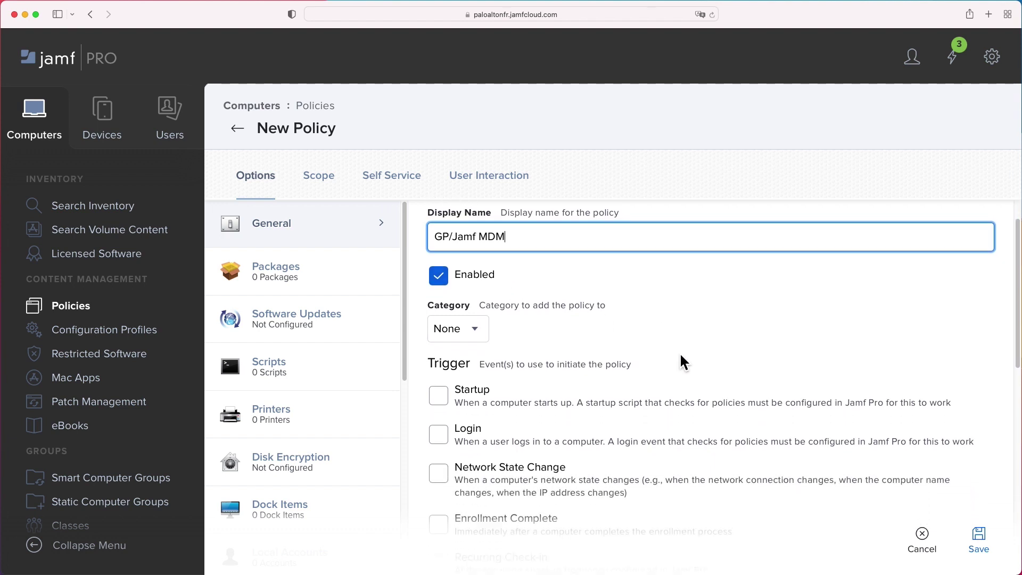
pyautogui.scroll(-3, 681, 355)
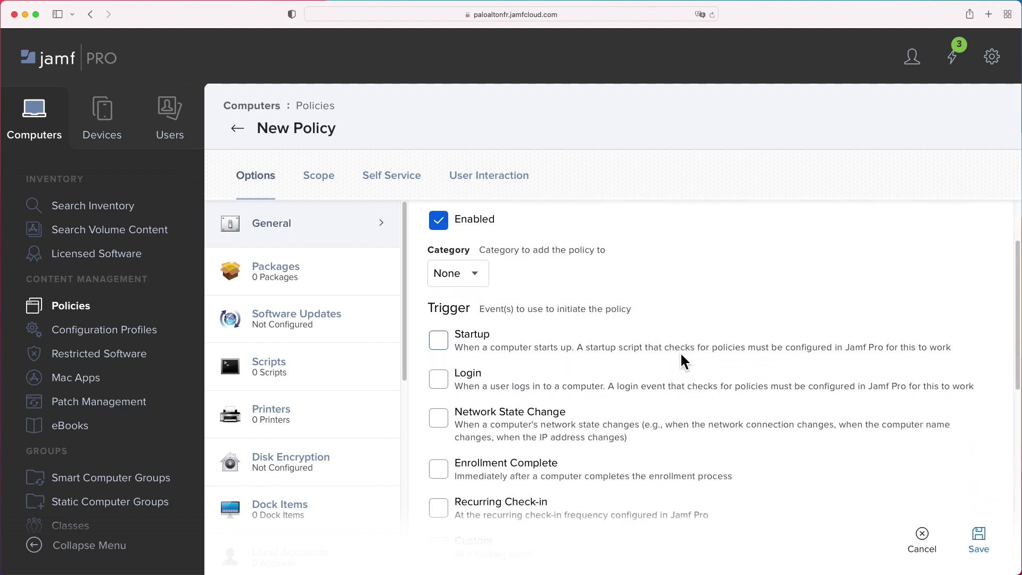
pyautogui.scroll(-1, 681, 355)
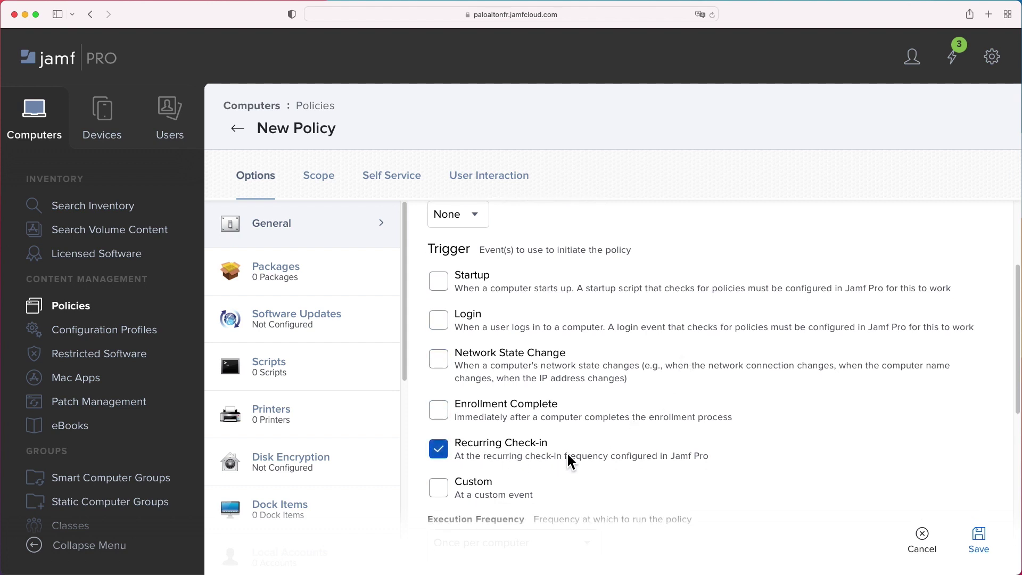
pyautogui.scroll(-2, 568, 454)
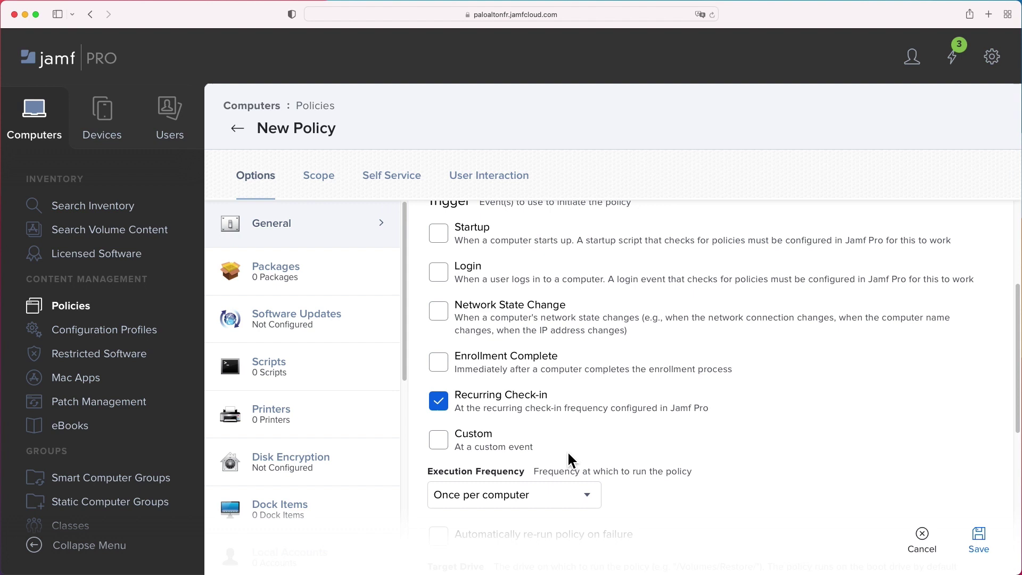
pyautogui.scroll(-2, 612, 442)
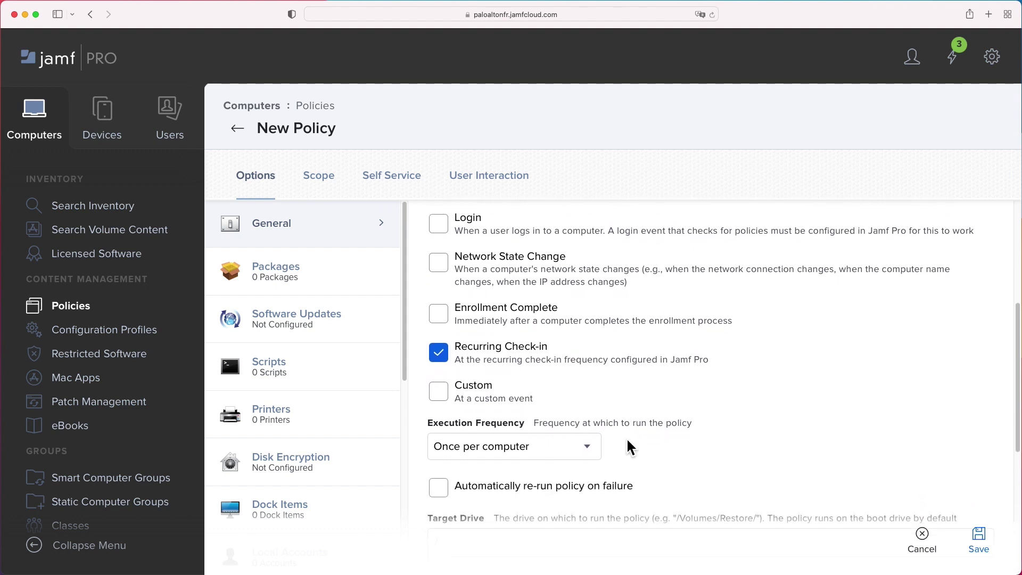
pyautogui.scroll(-1, 629, 446)
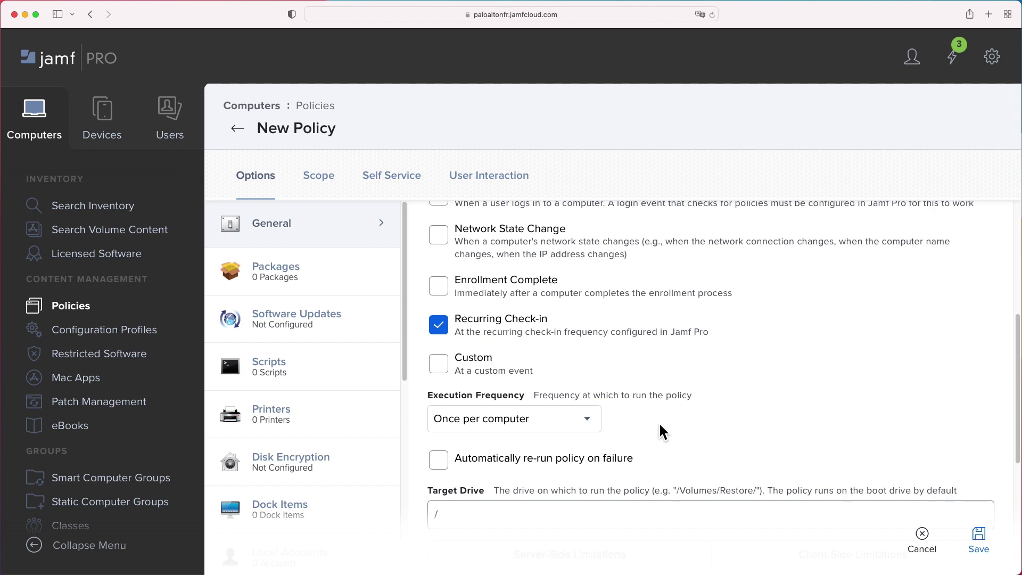
pyautogui.scroll(-1, 658, 423)
pyautogui.scroll(-2, 660, 425)
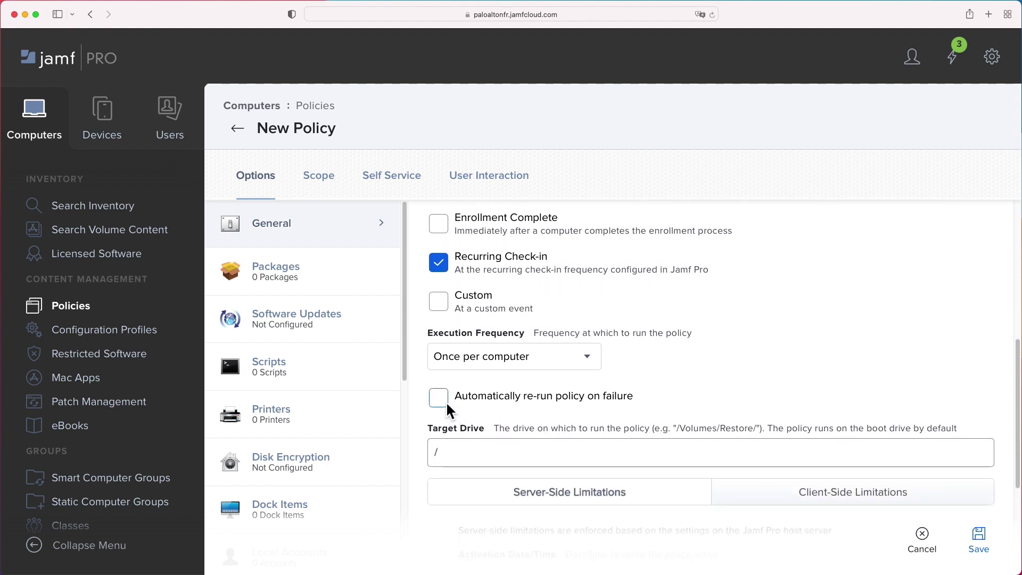
pyautogui.click(446, 401)
# Open the policy's Packages section to add packages
pyautogui.scroll(-1, 724, 392)
pyautogui.scroll(-1, 730, 392)
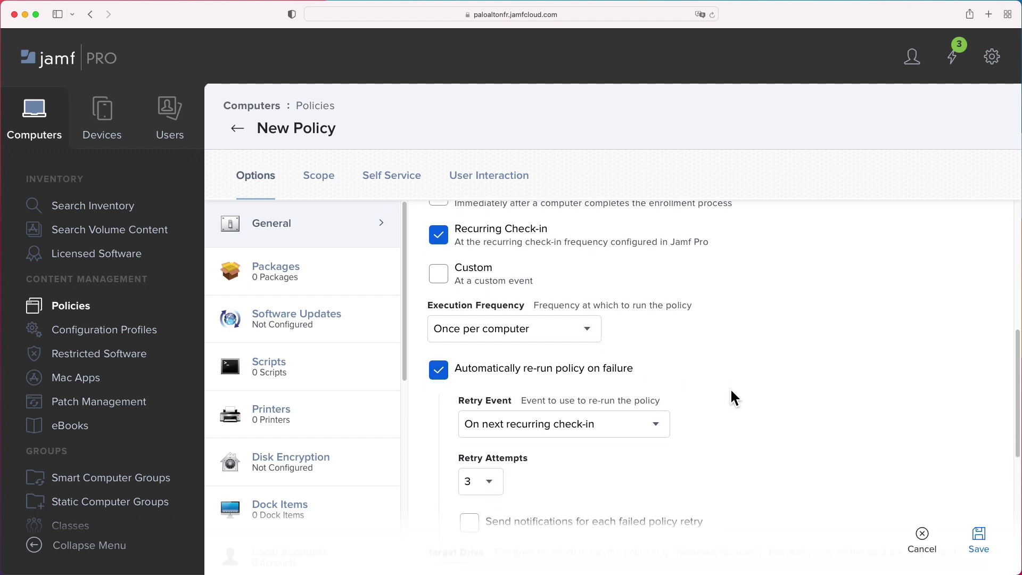
pyautogui.scroll(-1, 730, 392)
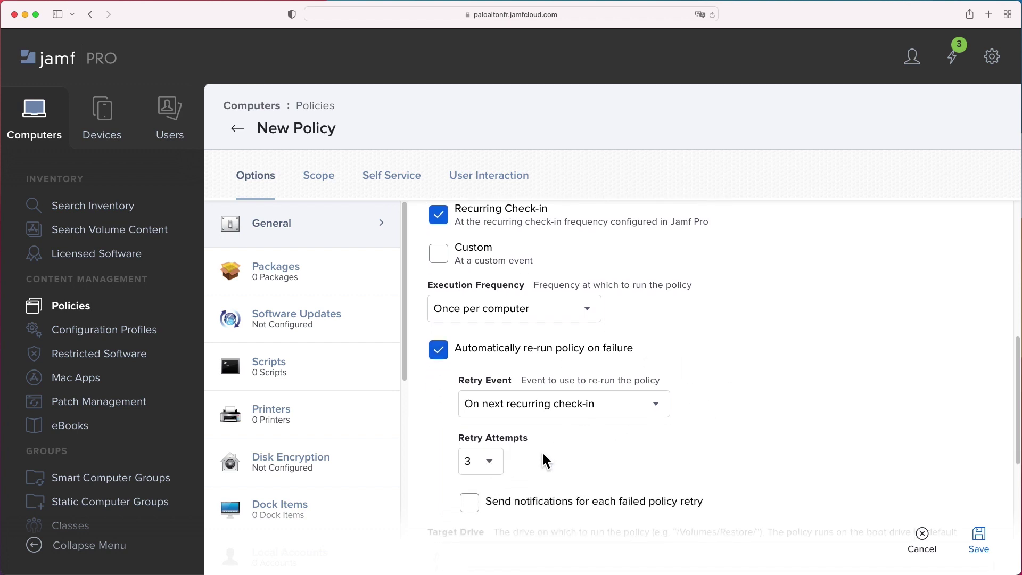
pyautogui.scroll(-3, 551, 448)
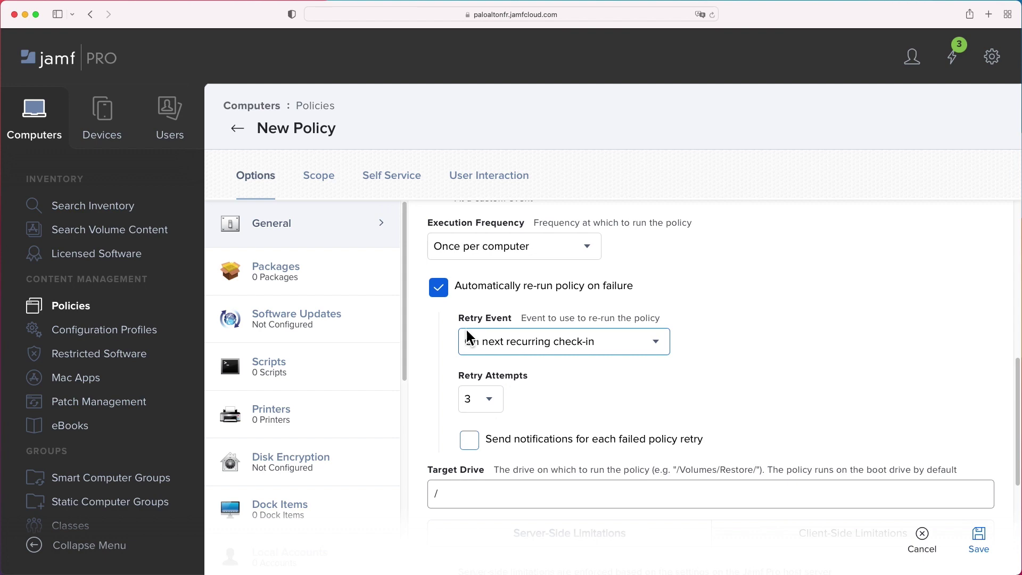
pyautogui.click(277, 272)
# Add the GP-6.0.1 package and the GP_Jamf_Script_2022_July script to the new policy
pyautogui.click(738, 416)
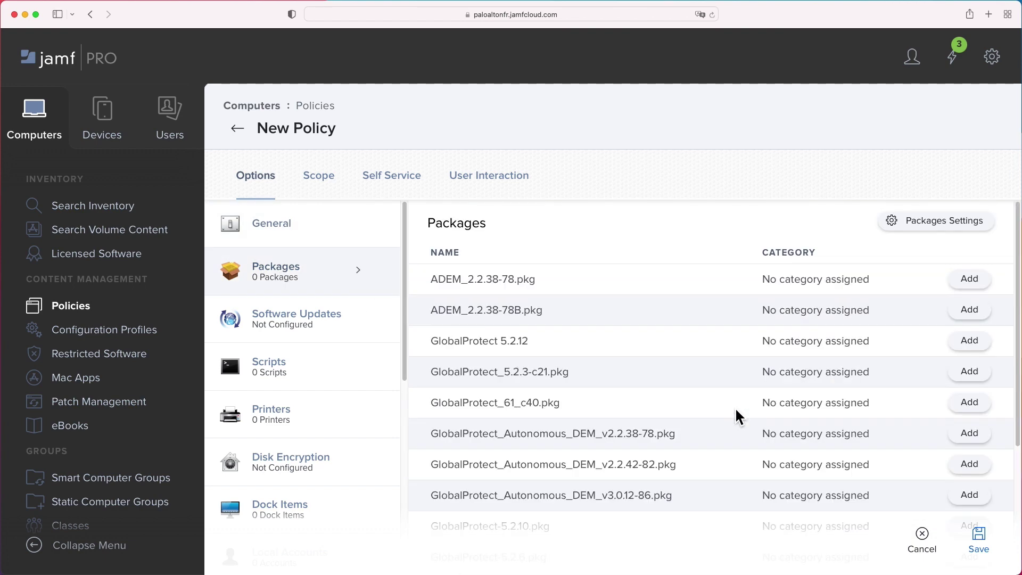
pyautogui.scroll(-6, 740, 418)
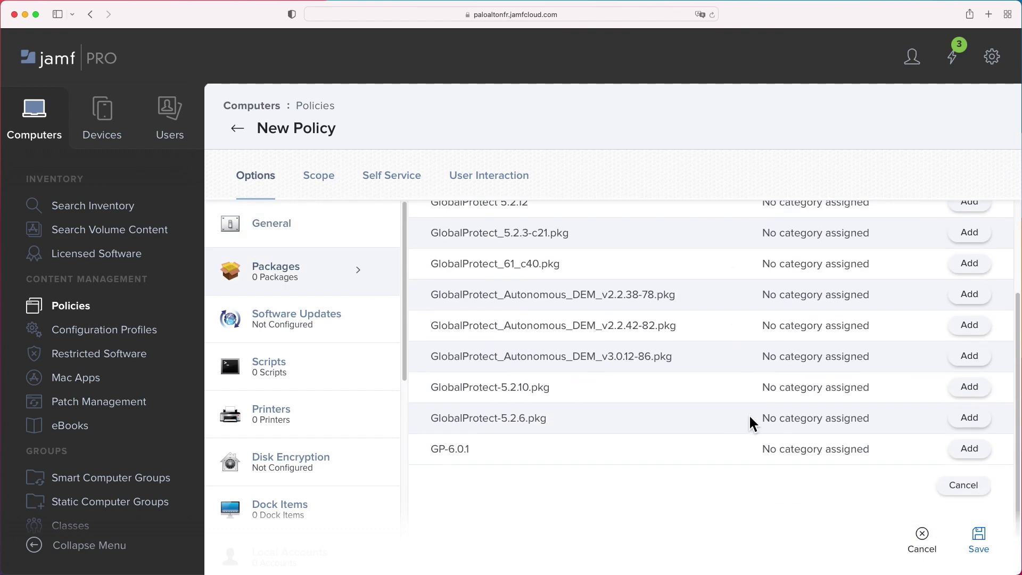
pyautogui.click(976, 452)
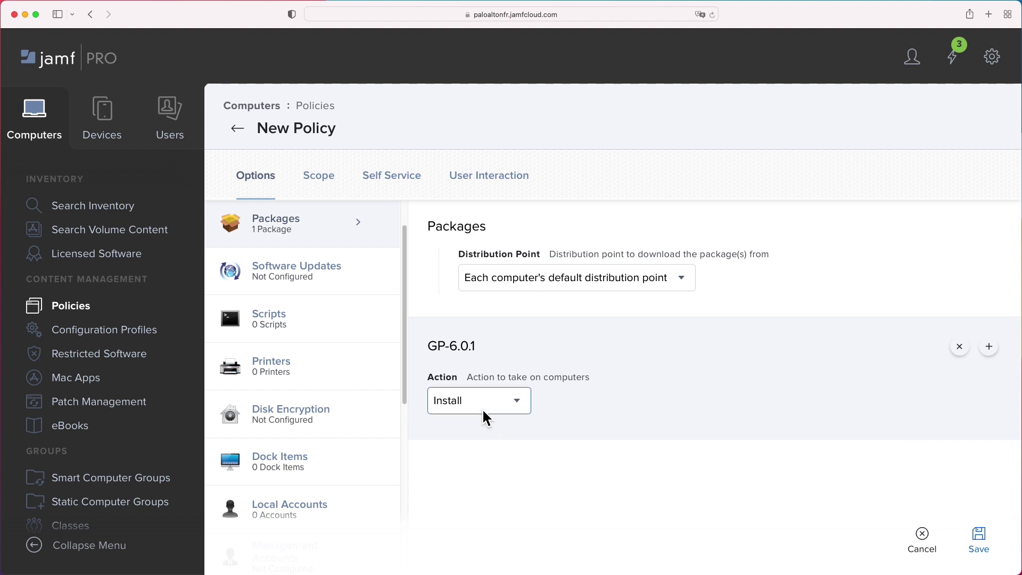
pyautogui.click(280, 319)
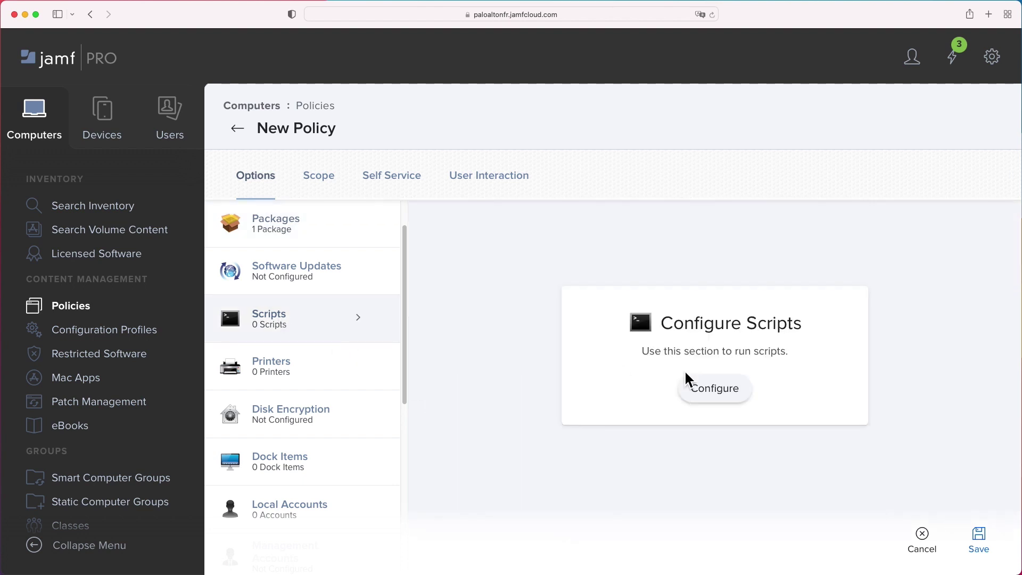
pyautogui.click(702, 388)
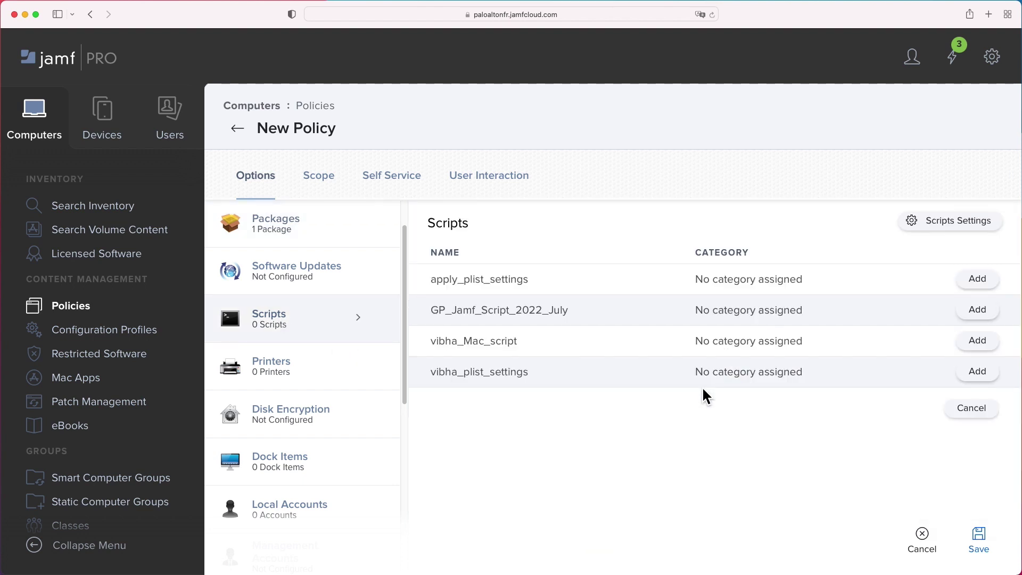
pyautogui.click(977, 310)
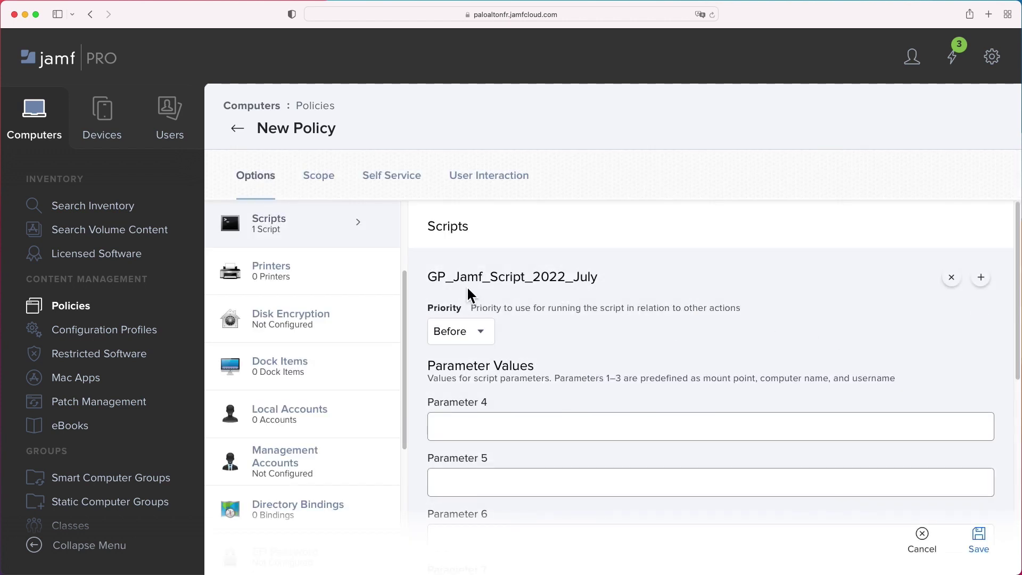
# Enable Maintenance with Update Inventory, then bring up the policy's empty Scope targets
pyautogui.scroll(-1, 761, 349)
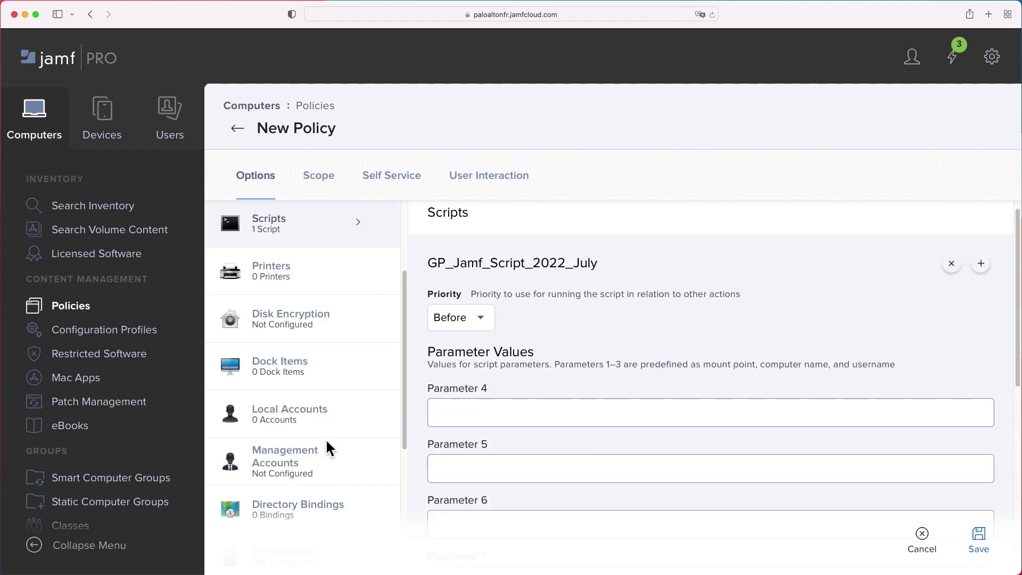
pyautogui.scroll(-5, 326, 448)
pyautogui.click(308, 472)
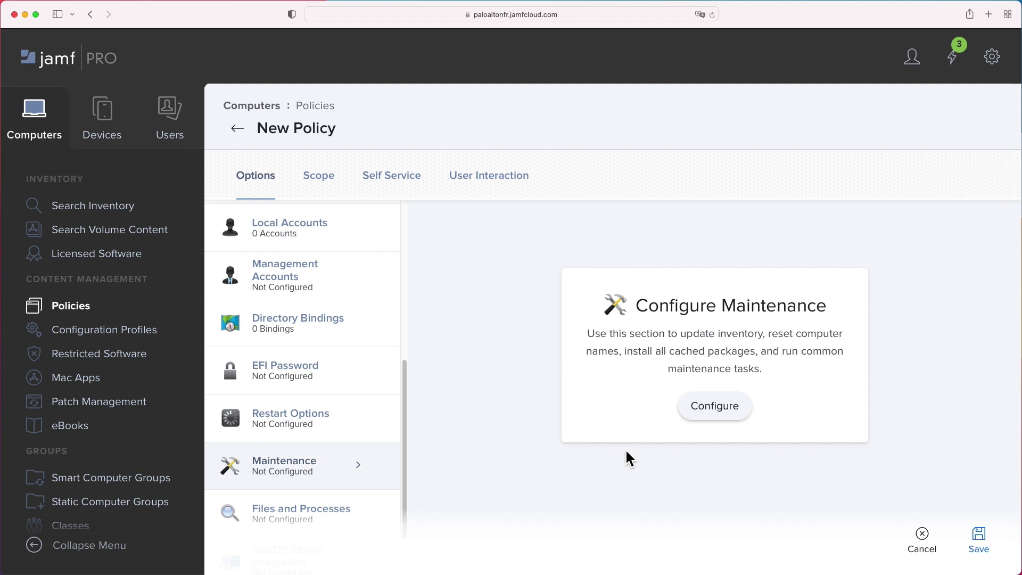
pyautogui.click(720, 408)
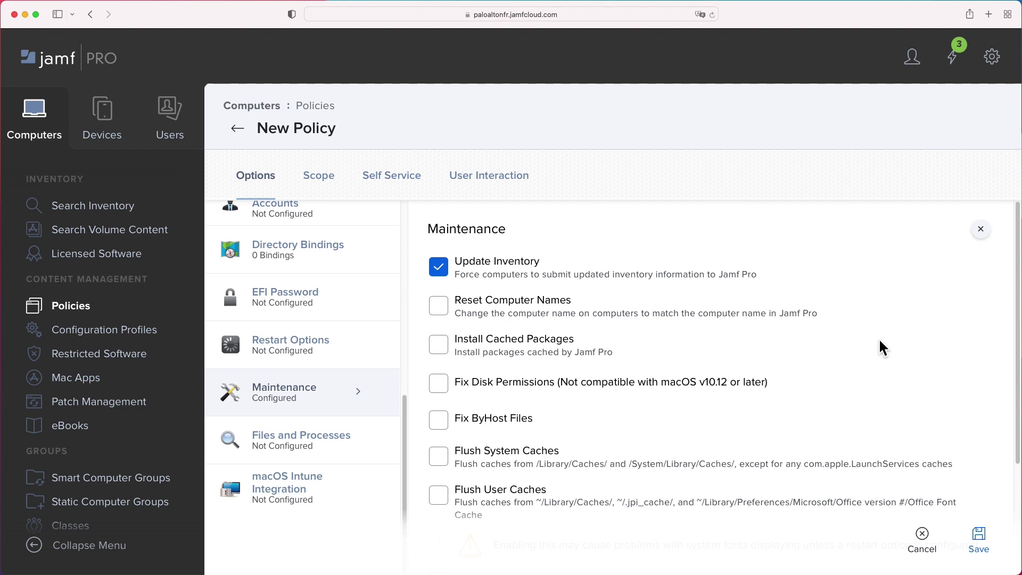
pyautogui.click(326, 178)
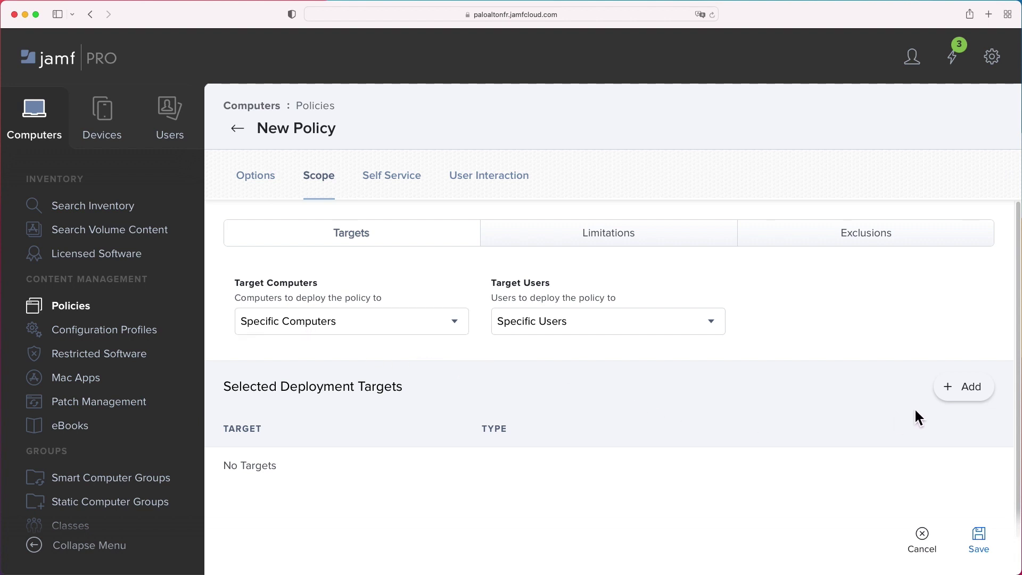
# Add the last Mac mini in the computer list as the policy's deployment target
pyautogui.click(964, 394)
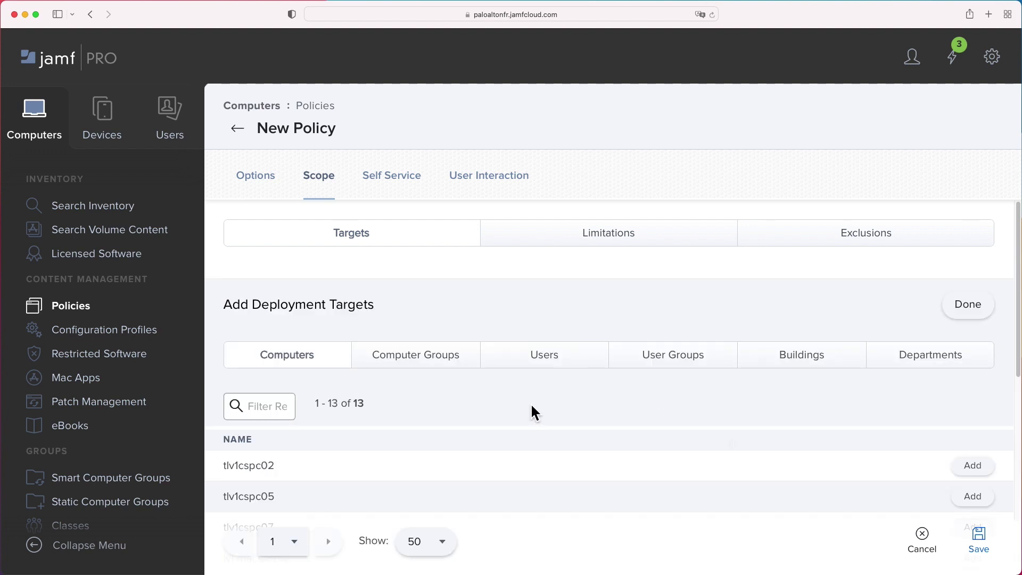
pyautogui.scroll(-2, 535, 413)
pyautogui.scroll(-1, 534, 413)
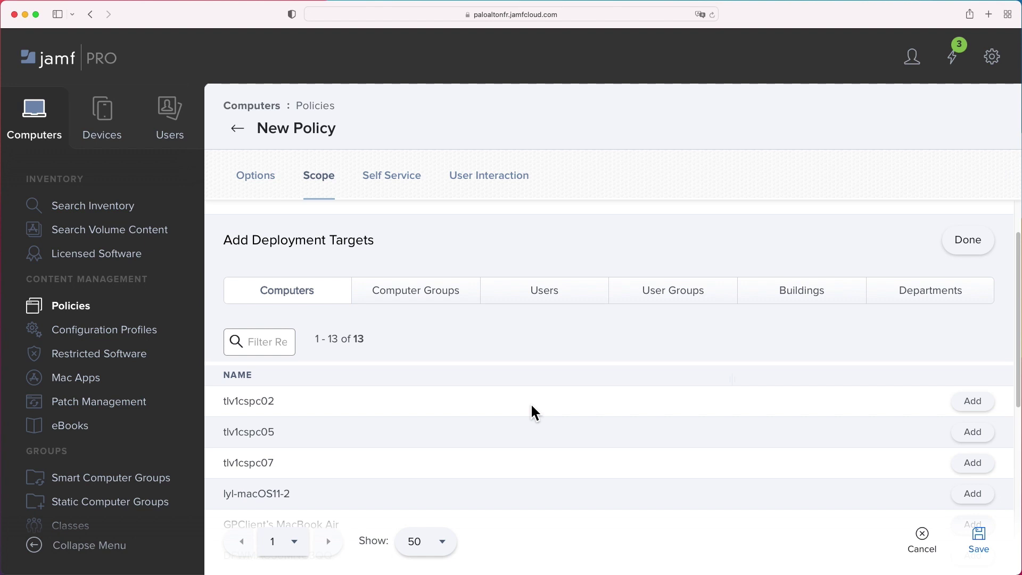
pyautogui.scroll(-10, 534, 413)
pyautogui.scroll(-3, 534, 414)
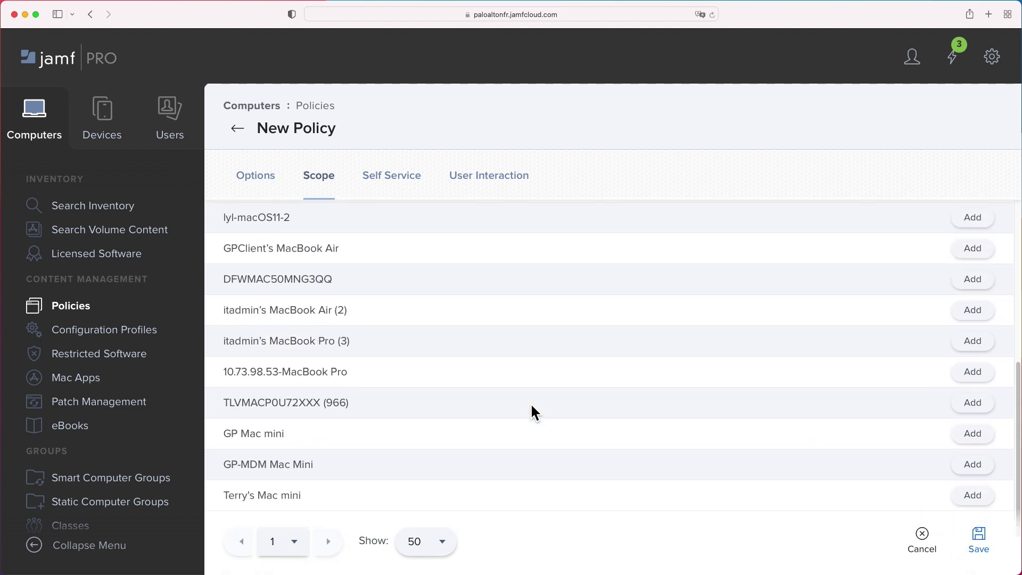
pyautogui.click(971, 467)
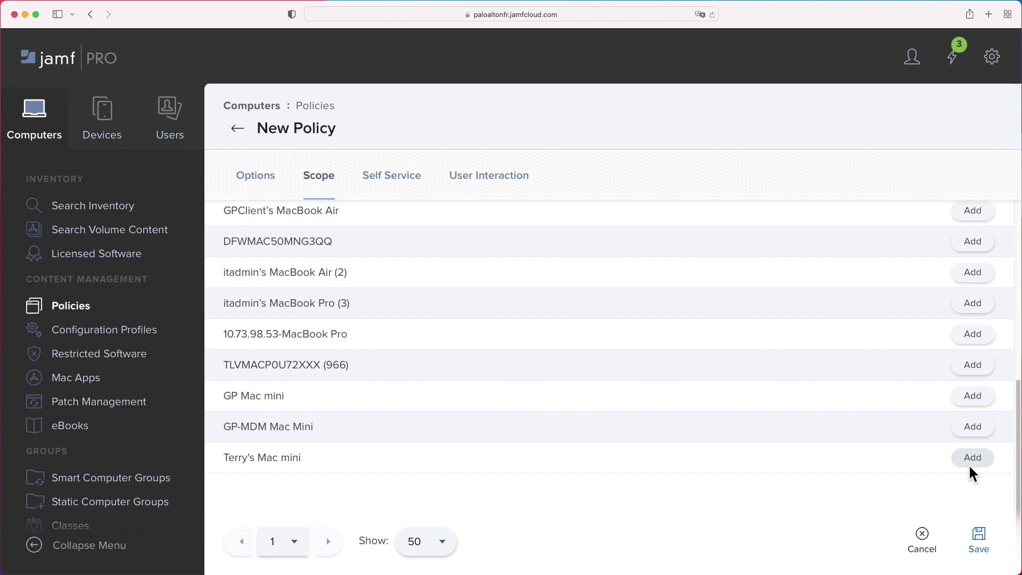
pyautogui.scroll(10, 593, 477)
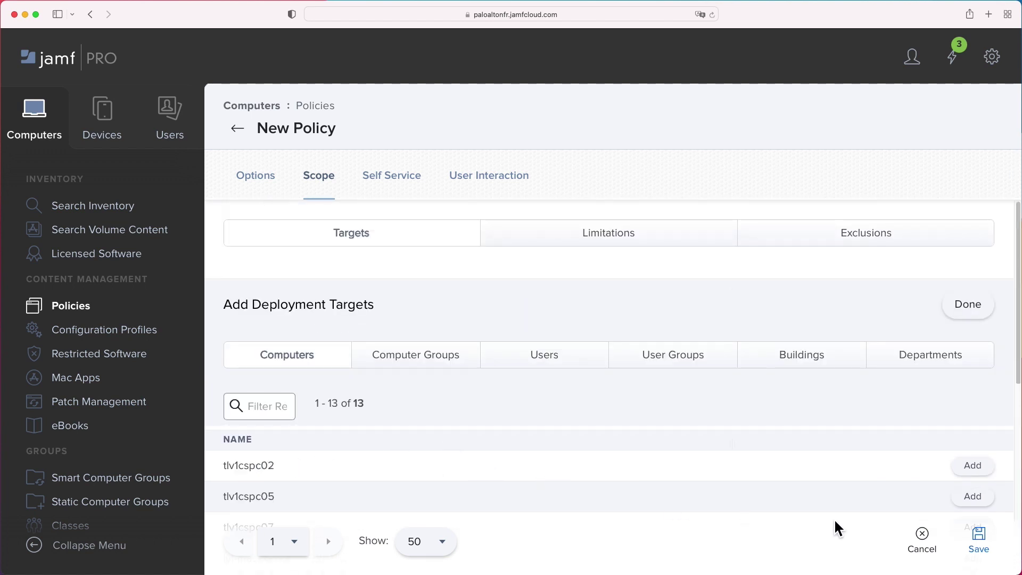
# Save the GP/Jamf MDM policy, review its General, Packages and Scripts options, then go to Computers
pyautogui.click(978, 539)
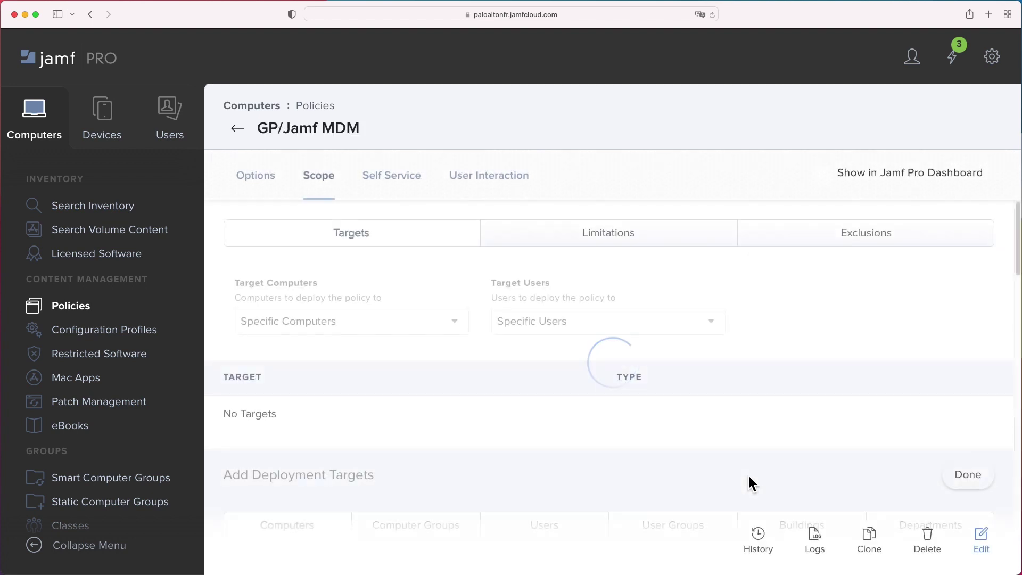
pyautogui.click(253, 179)
pyautogui.click(298, 236)
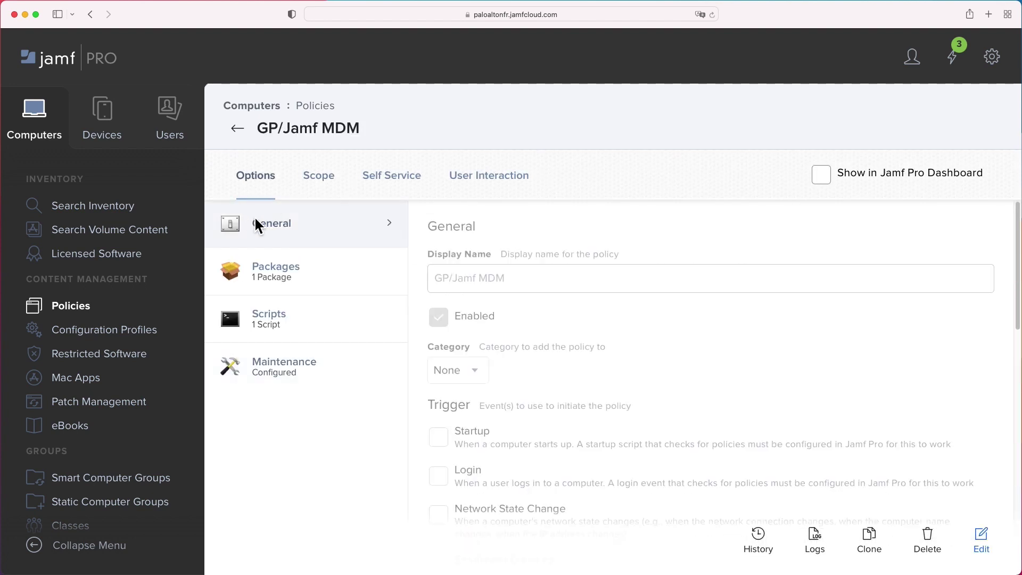
pyautogui.scroll(-10, 575, 310)
pyautogui.click(320, 271)
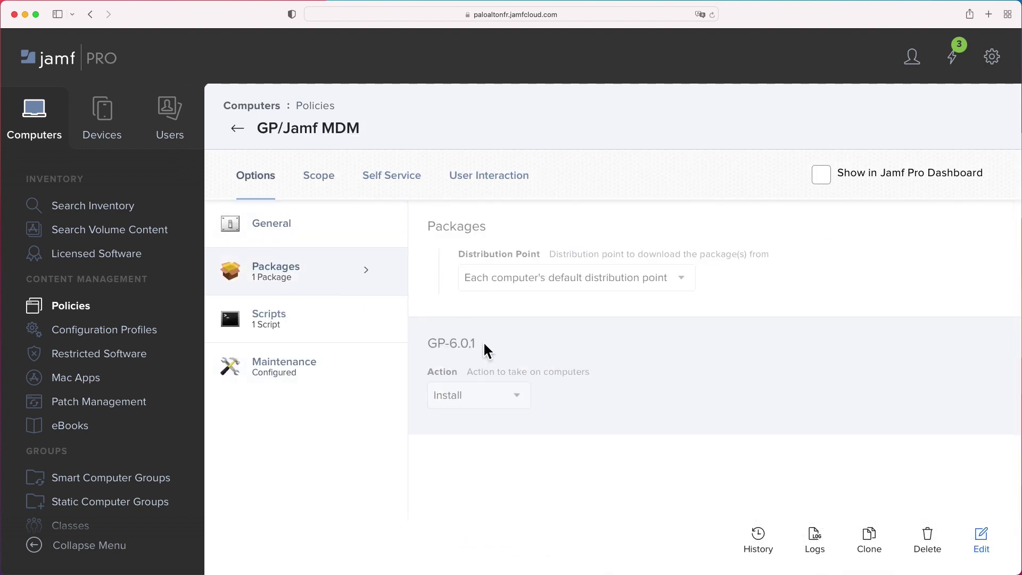
pyautogui.click(346, 328)
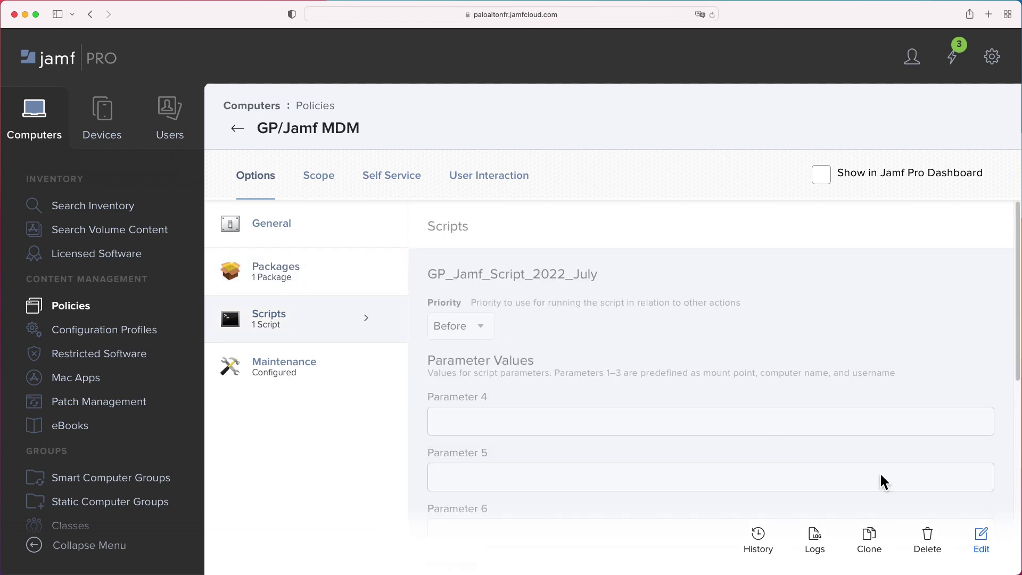
pyautogui.click(56, 132)
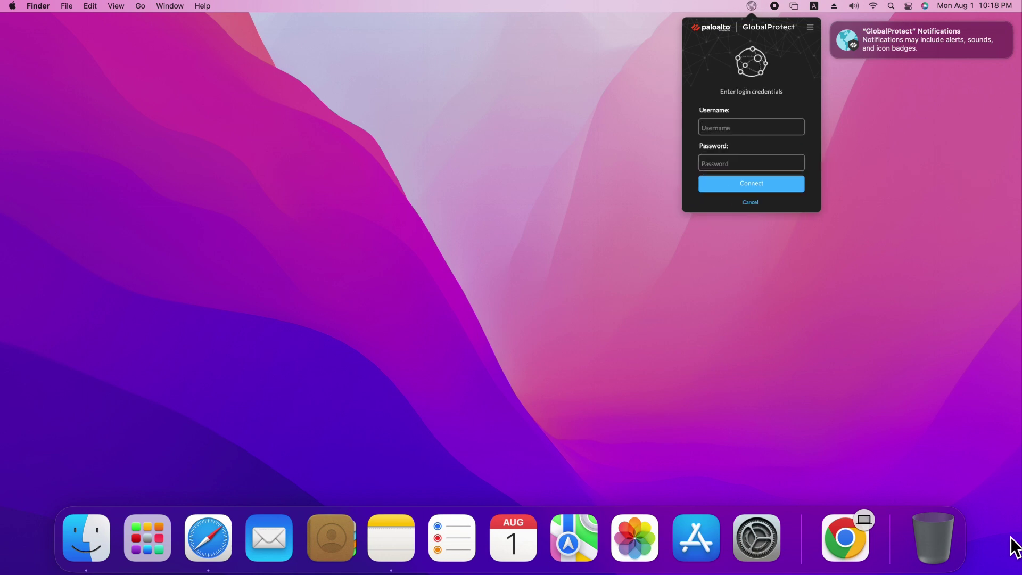
# Sign in to GlobalProtect with the user's credentials, connect, and view its Settings
pyautogui.write('demo-user-1•••••••••••')
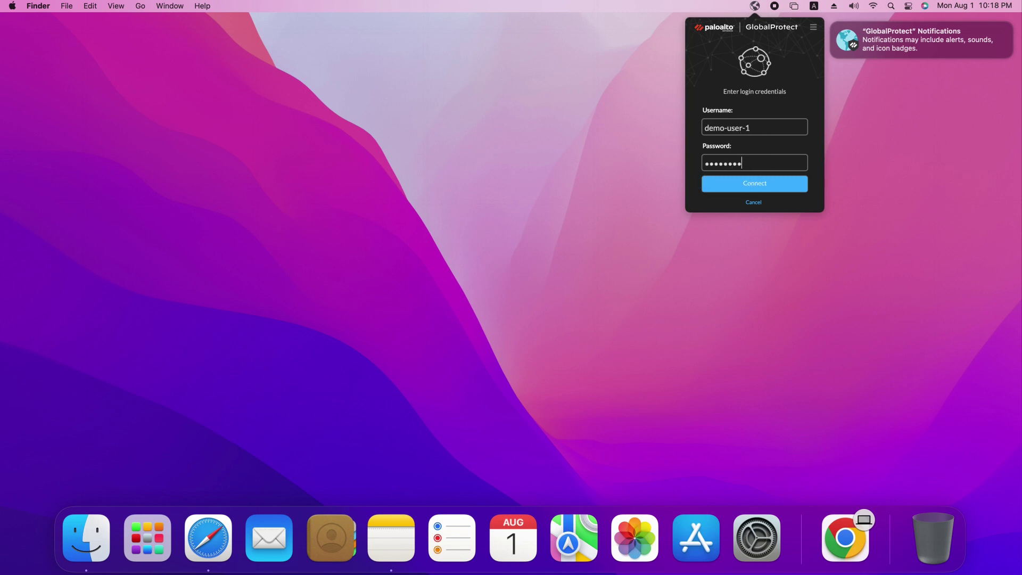
pyautogui.click(785, 190)
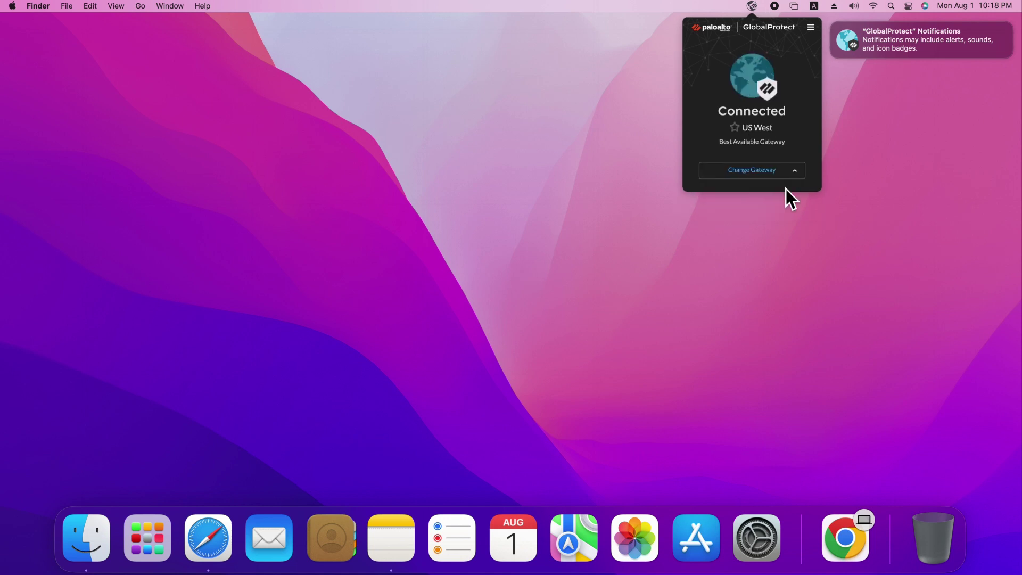
pyautogui.click(810, 33)
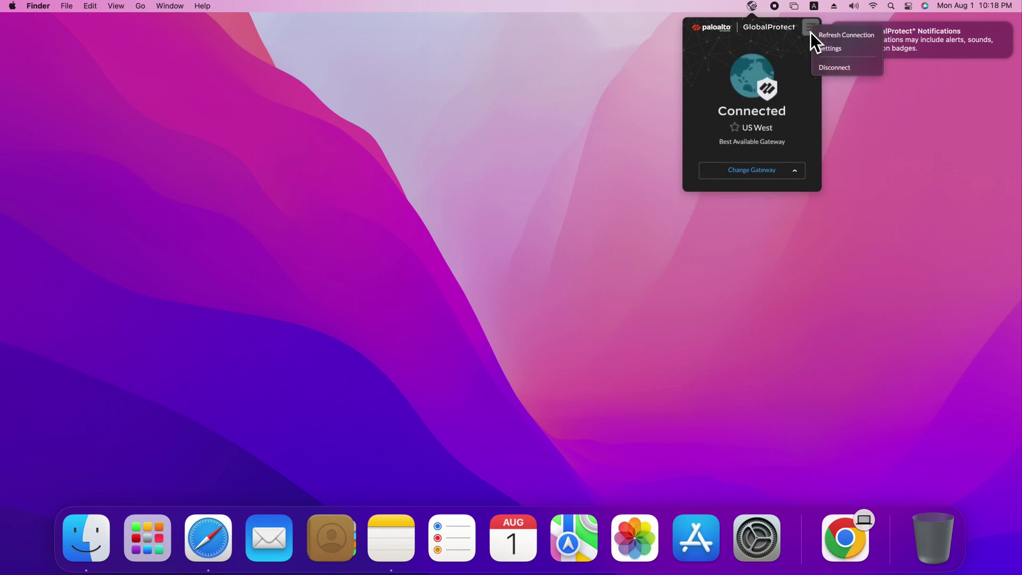
pyautogui.click(832, 49)
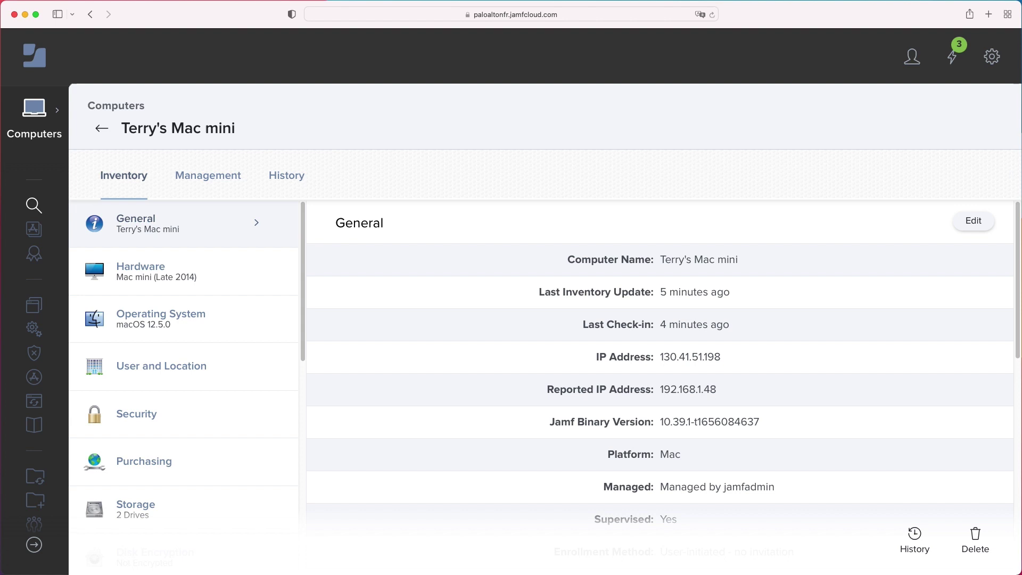
# Show the Mac mini's Policy Logs via Management, Policies and History
pyautogui.click(196, 174)
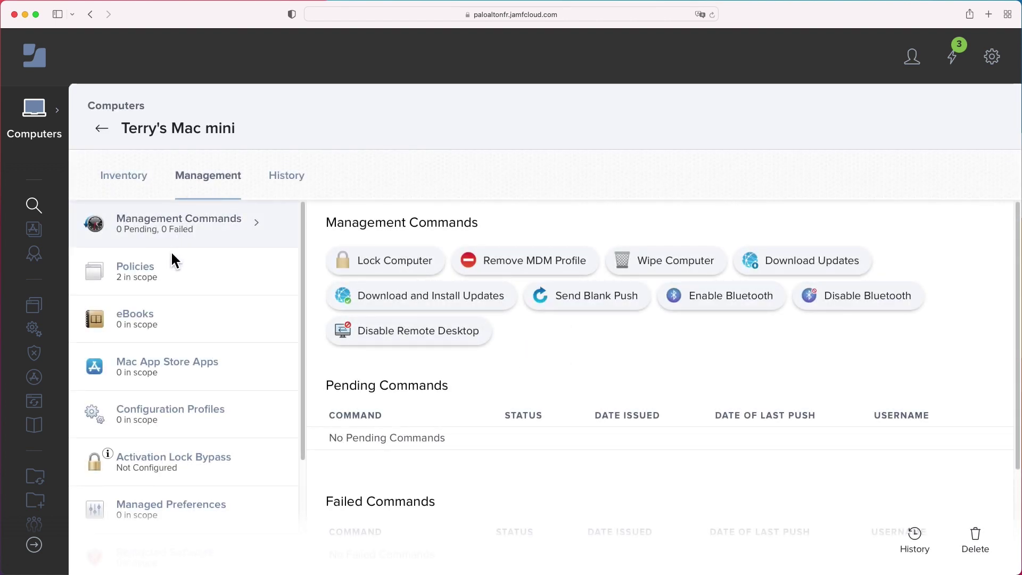
pyautogui.click(147, 275)
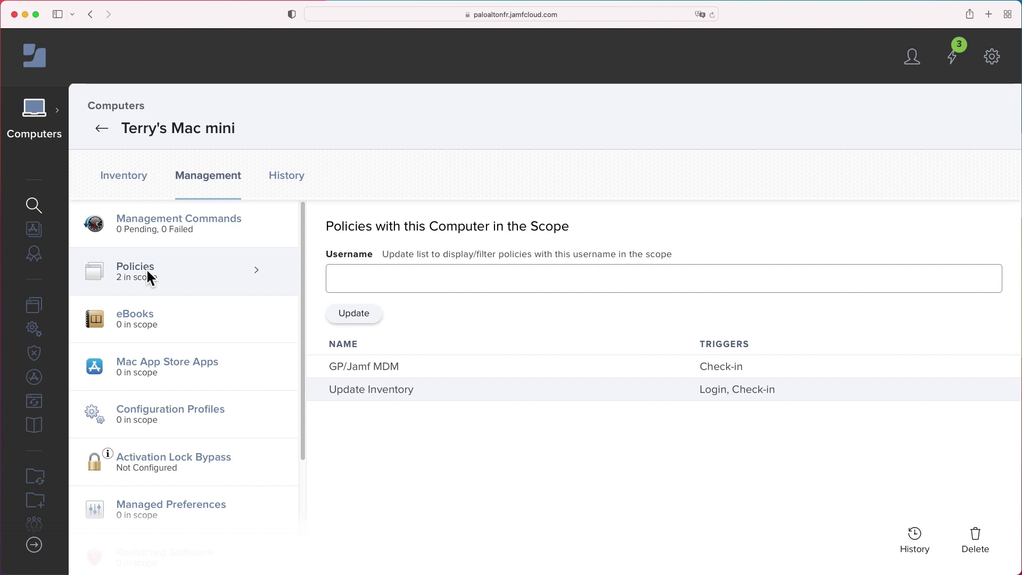
pyautogui.click(296, 175)
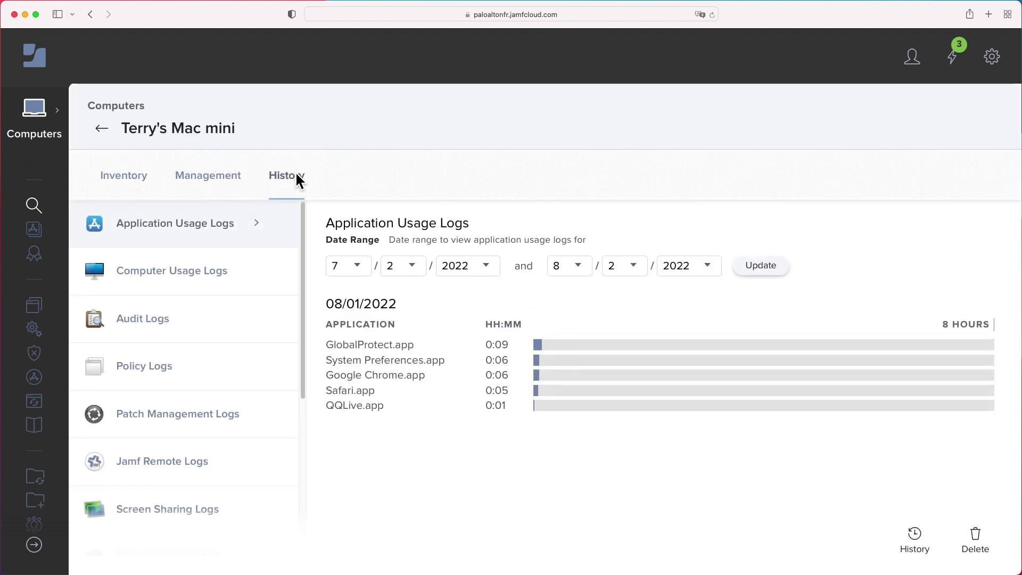
pyautogui.click(204, 371)
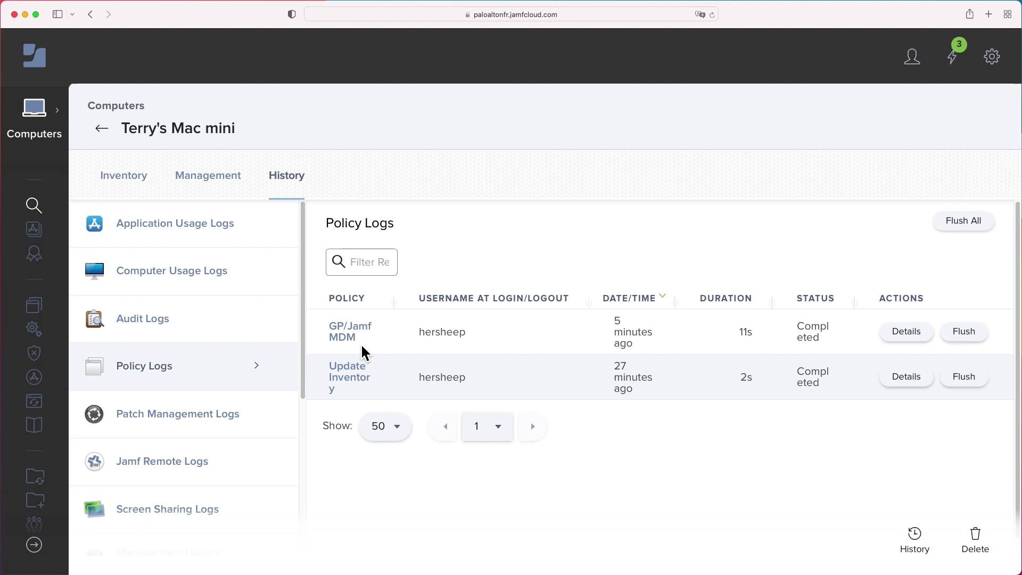
# Read the GP/Jamf MDM log details: script exit code 0 and GP-6.0.1 successfully installed
pyautogui.click(905, 335)
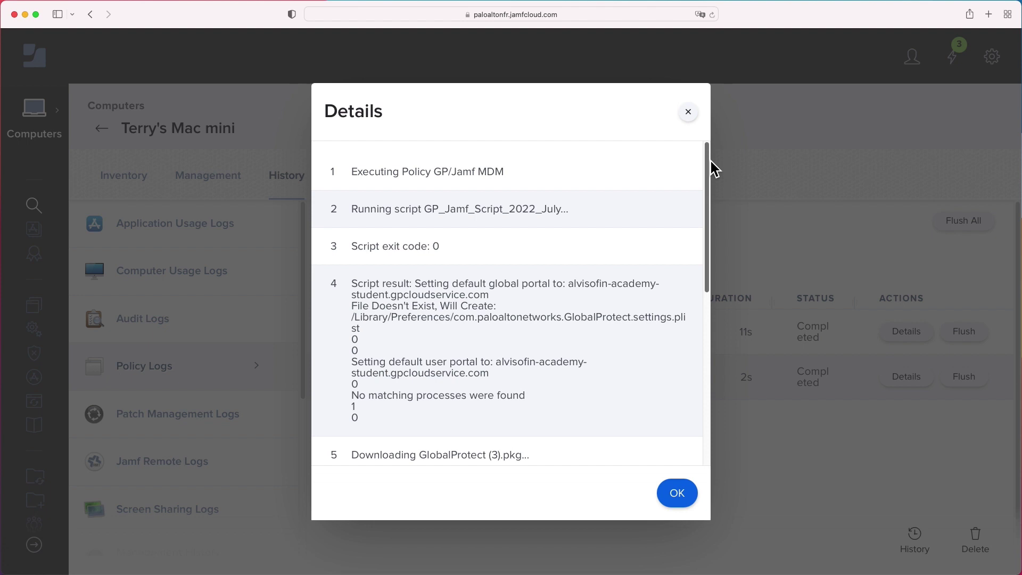
pyautogui.moveTo(712, 163); pyautogui.dragTo(708, 252)
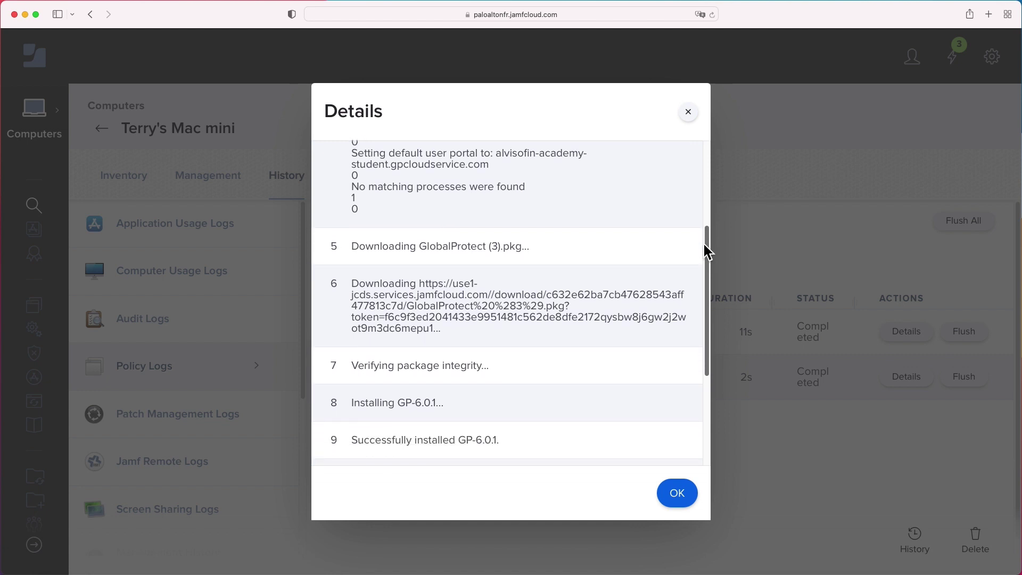